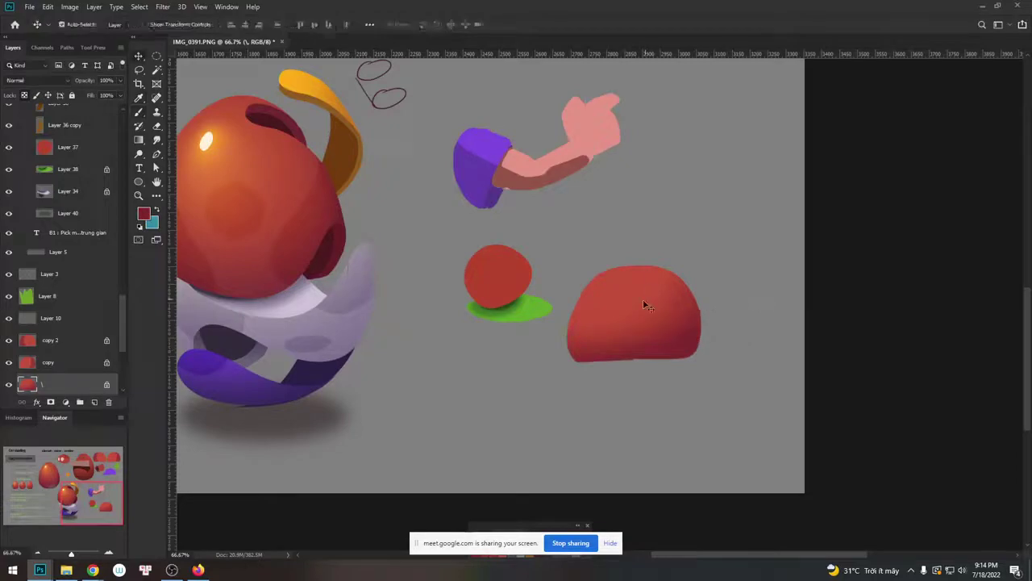
# Brush a soft glow in lighter red #e9654c on the upper-left area of the red dome.
pyautogui.keyDown('alt'); pyautogui.click(618, 299); pyautogui.keyUp('alt')
pyautogui.press('n')
pyautogui.click(832, 155)
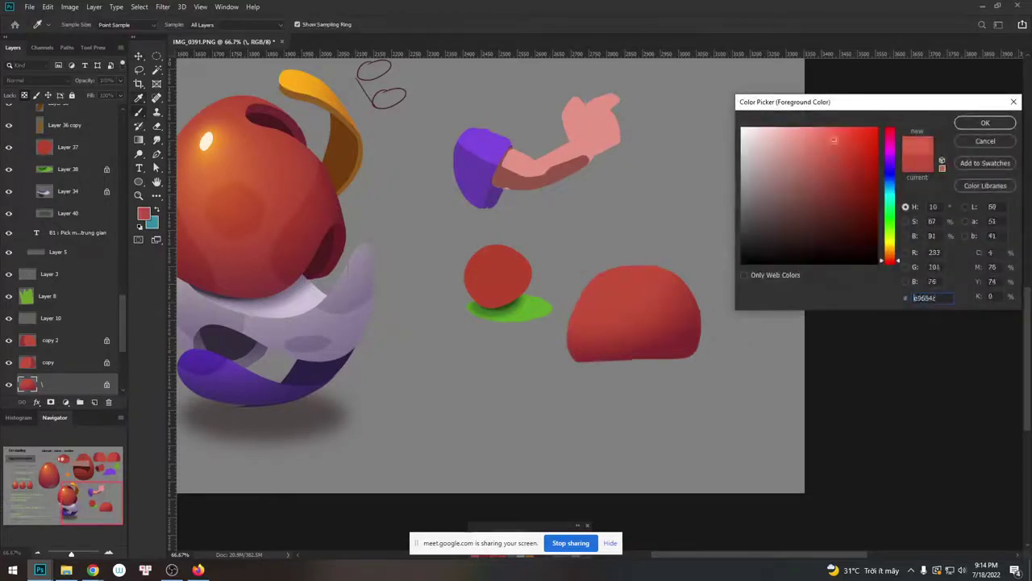
pyautogui.press('Return')
pyautogui.moveTo(619, 295)
pyautogui.mouseDown()
pyautogui.moveTo(613, 316)
pyautogui.moveTo(617, 308)
pyautogui.mouseUp()
pyautogui.hotkey('ctrl', 'z')
# Change the brush colour to a bright orange and softly build up the glow on the dome's upper-left area.
pyautogui.press('n')
pyautogui.click(892, 256)
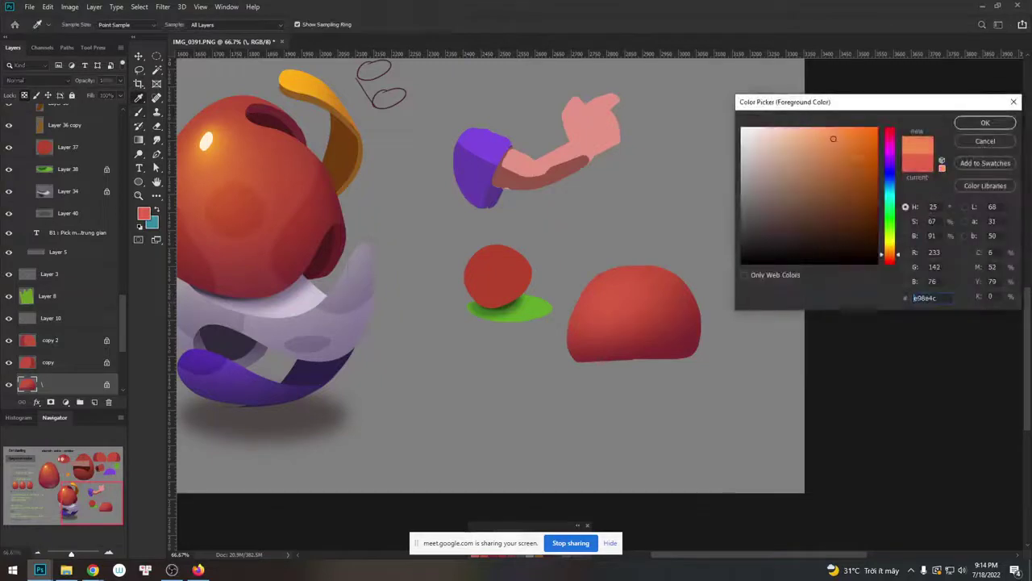
pyautogui.moveTo(845, 142); pyautogui.dragTo(848, 134)
pyautogui.click(980, 123)
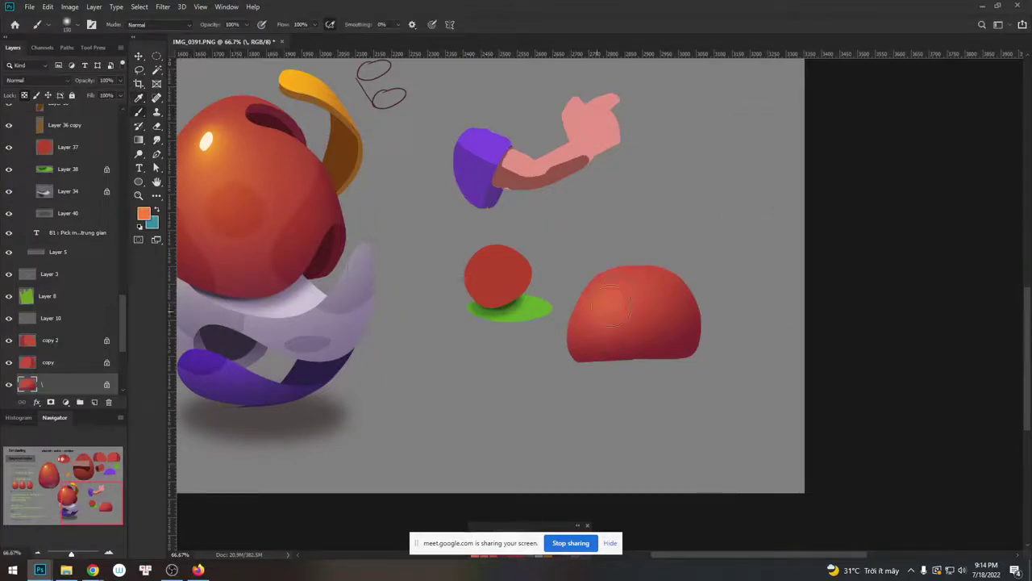
pyautogui.moveTo(610, 305); pyautogui.dragTo(622, 288)
pyautogui.hotkey('ctrl', 'z')
# Add a small near-white glossy highlight near the dome's upper-left edge using a hard brush.
pyautogui.rightClick(653, 255)
pyautogui.click(777, 385)
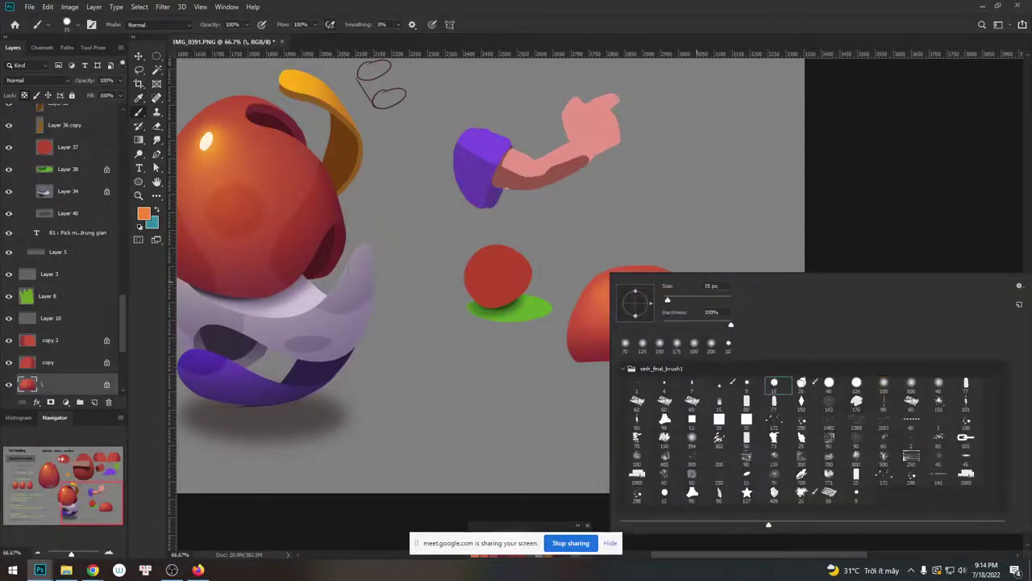
pyautogui.press('n')
pyautogui.click(765, 130)
pyautogui.press('Return')
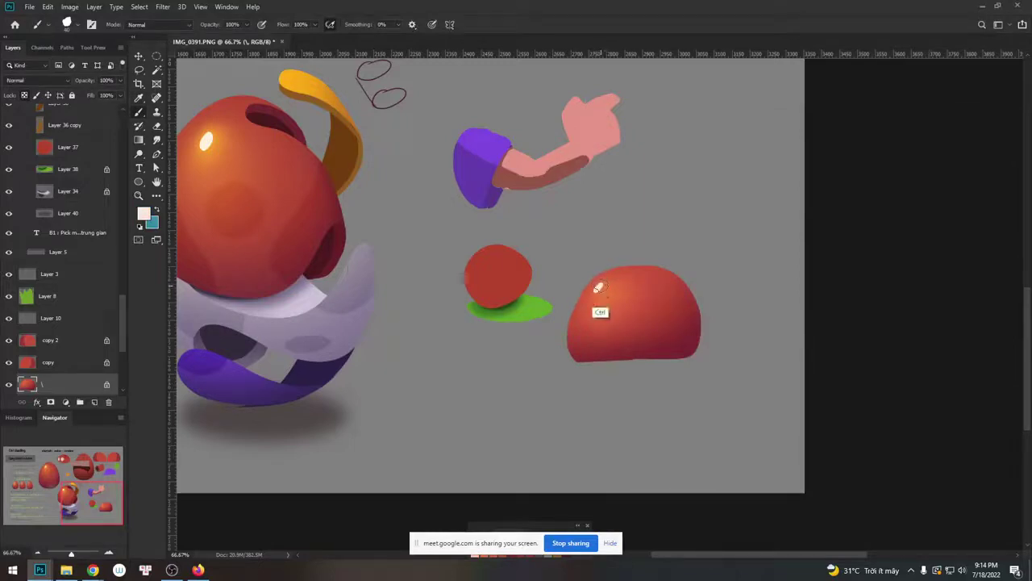
# Choose a light warm grey and add a new layer above the dome for the eyes.
pyautogui.press('n')
pyautogui.click(756, 160)
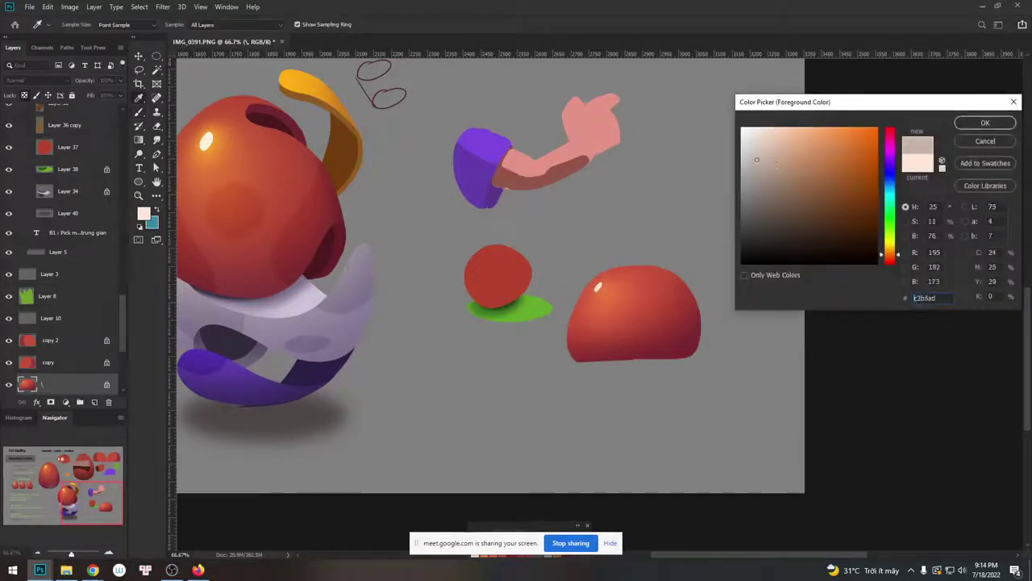
pyautogui.press('Return')
pyautogui.hotkey('ctrl', 'shift', 'alt', 'n')
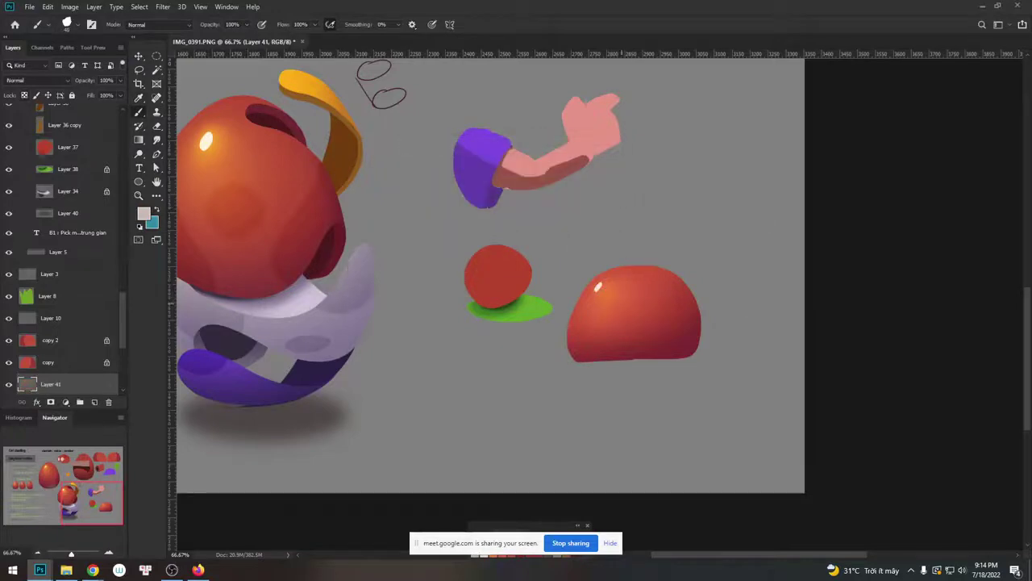
# Paint a large light grey oval eye on the front of the dome with an enlarged hard round brush.
pyautogui.moveTo(635, 323); pyautogui.dragTo(632, 314)
pyautogui.rightClick(626, 299)
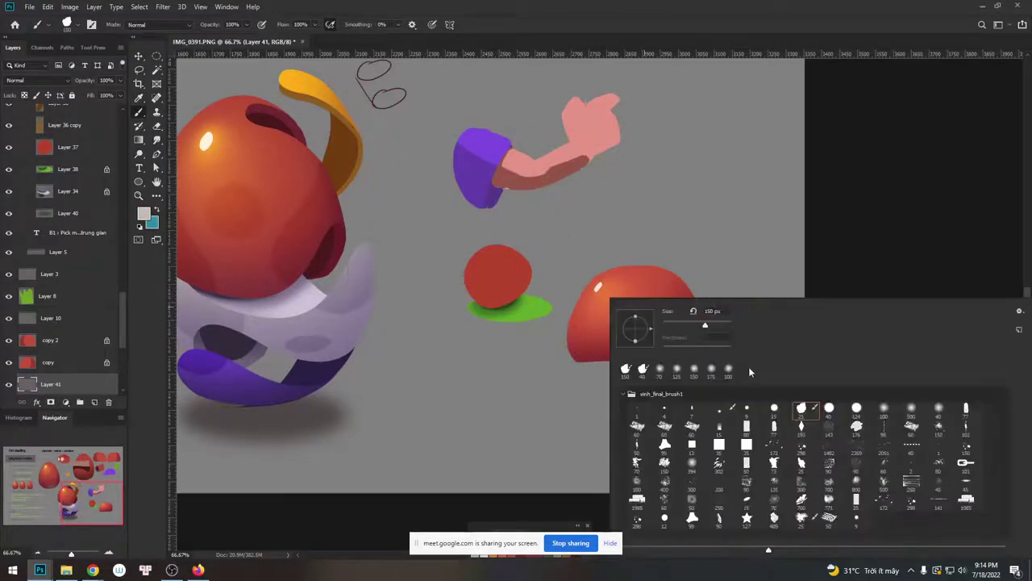
pyautogui.doubleClick(774, 410)
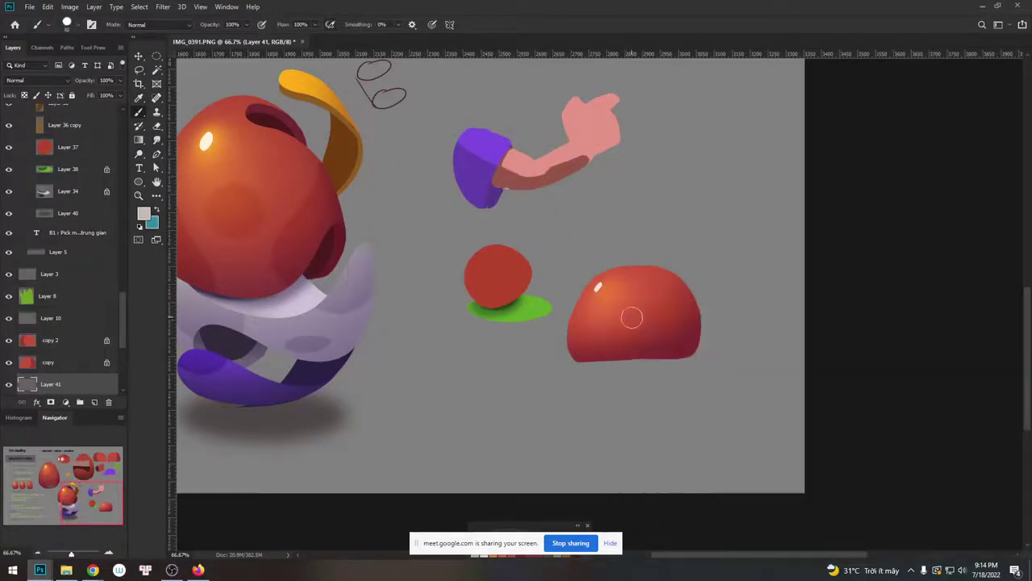
pyautogui.press(']')
pyautogui.press(']')
pyautogui.press(']')
pyautogui.press(']')
pyautogui.press(']')
pyautogui.moveTo(633, 314)
pyautogui.mouseDown()
pyautogui.moveTo(619, 337)
pyautogui.moveTo(629, 328)
pyautogui.mouseUp()
pyautogui.hotkey('ctrl', 'z')
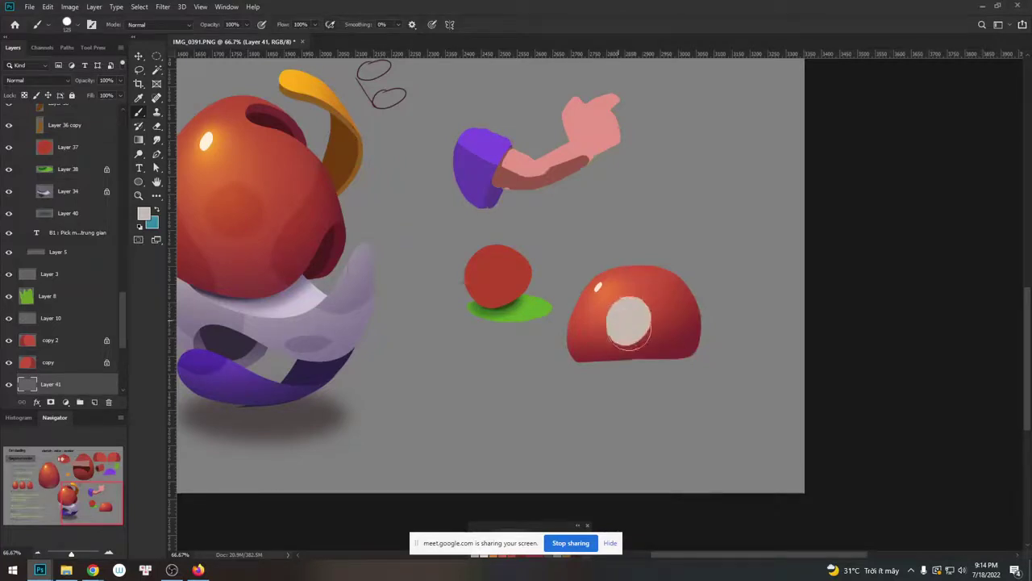
# Paint a second, narrower grey eye at the dome's left edge with a smaller brush.
pyautogui.press('[')
pyautogui.press('[')
pyautogui.press('[')
pyautogui.moveTo(579, 307); pyautogui.dragTo(577, 320)
pyautogui.hotkey('ctrl', 'z')
pyautogui.press('n')
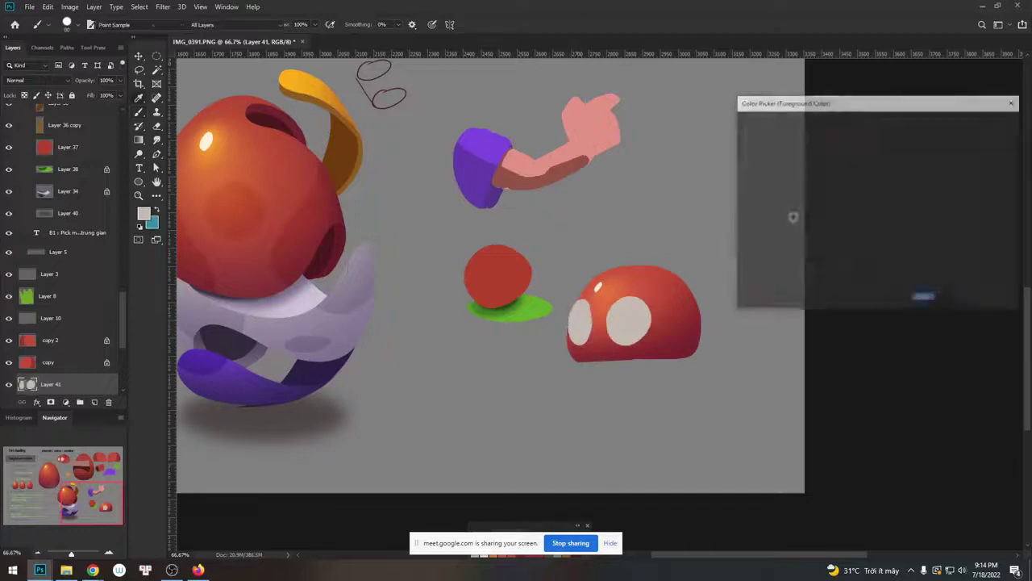
pyautogui.press('Escape')
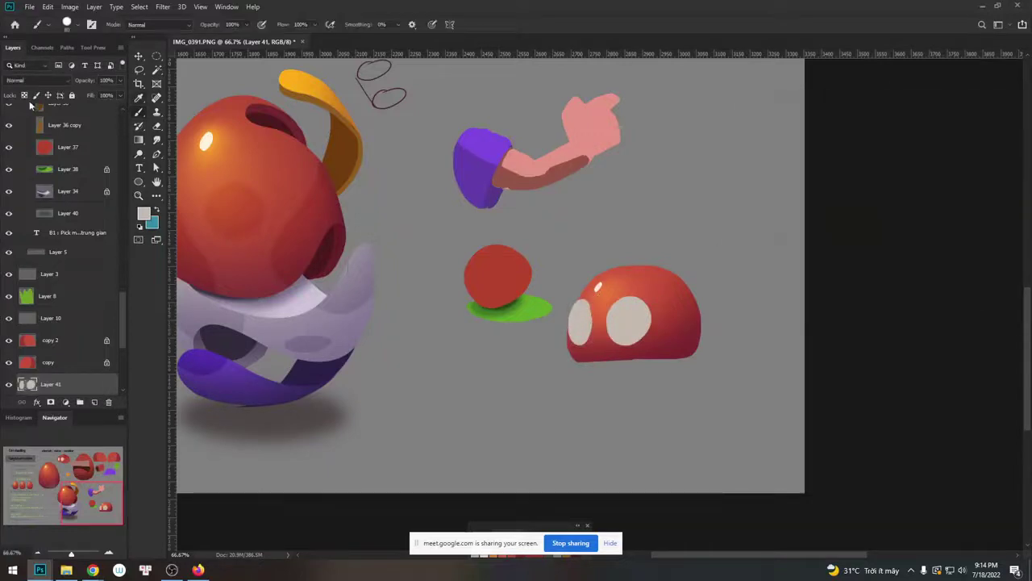
# Lock the eye layer's transparency and shade the lower-left part of both eyes with a soft near-white brush.
pyautogui.rightClick(612, 287)
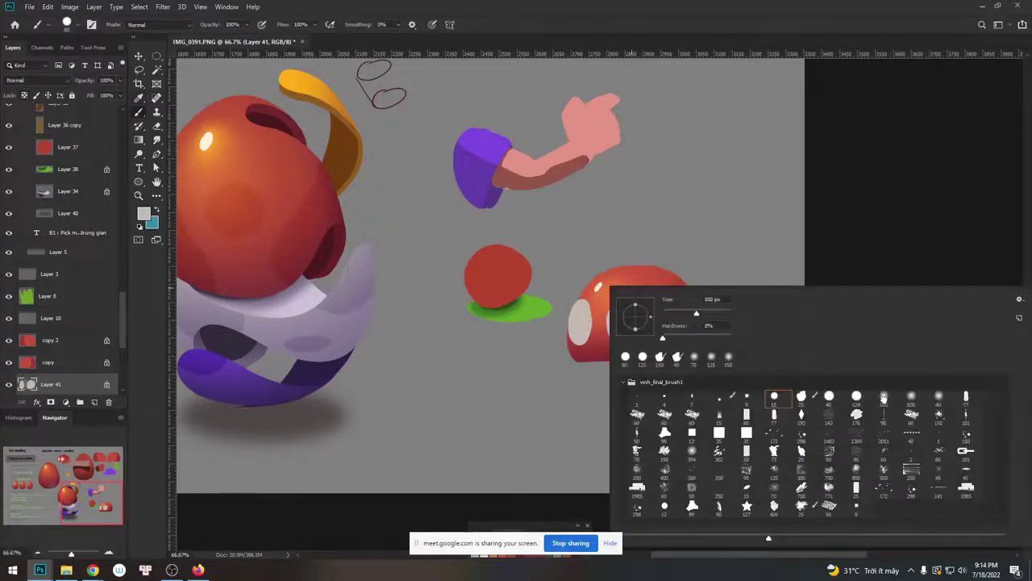
pyautogui.doubleClick(884, 398)
pyautogui.press('n')
pyautogui.moveTo(752, 155); pyautogui.dragTo(745, 131)
pyautogui.press('Return')
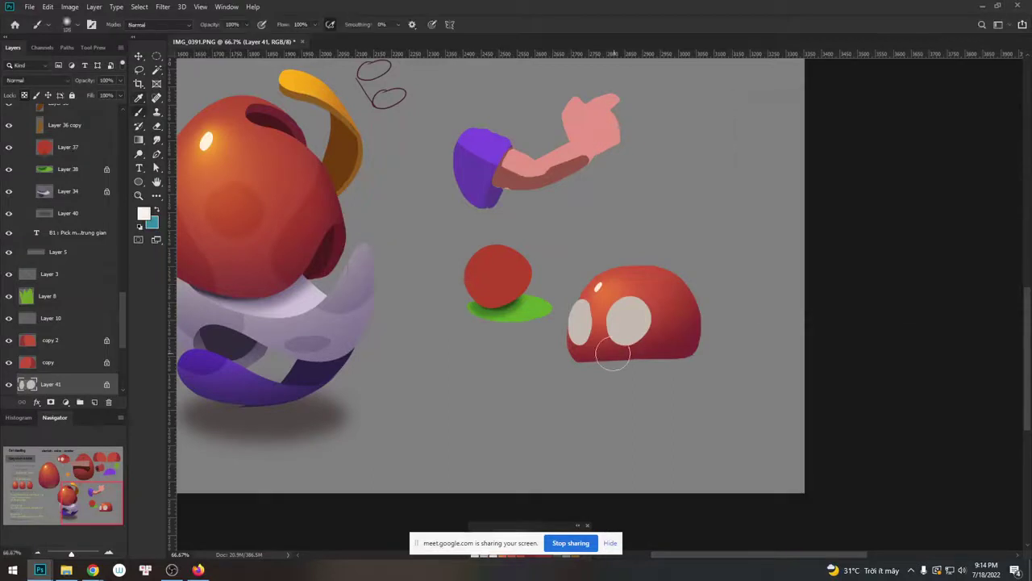
pyautogui.press(']')
# Paint oval near-black pupils in colour #231c16 in both eyes with the hard round brush.
pyautogui.rightClick(671, 309)
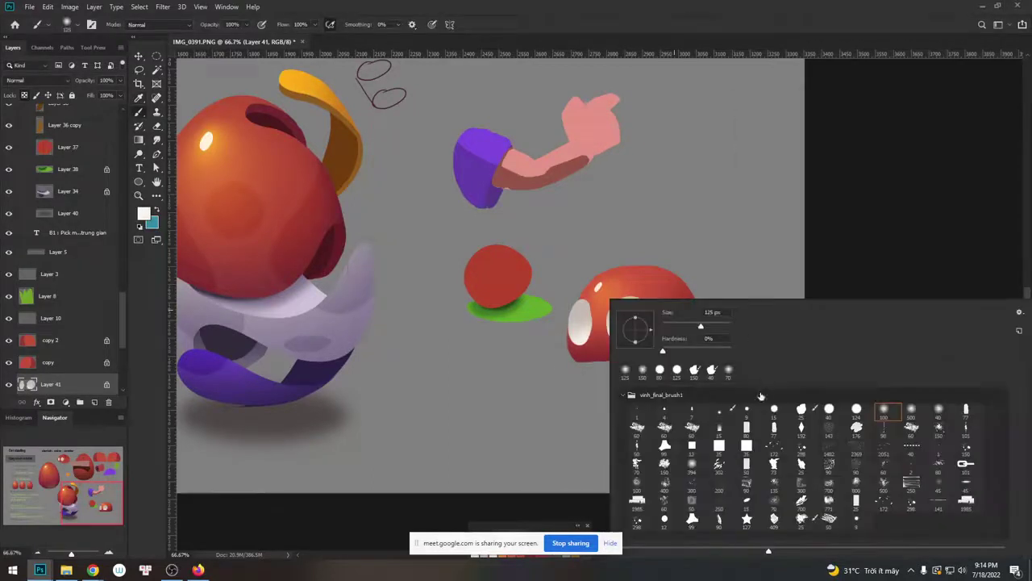
pyautogui.doubleClick(776, 410)
pyautogui.press('n')
pyautogui.click(788, 247)
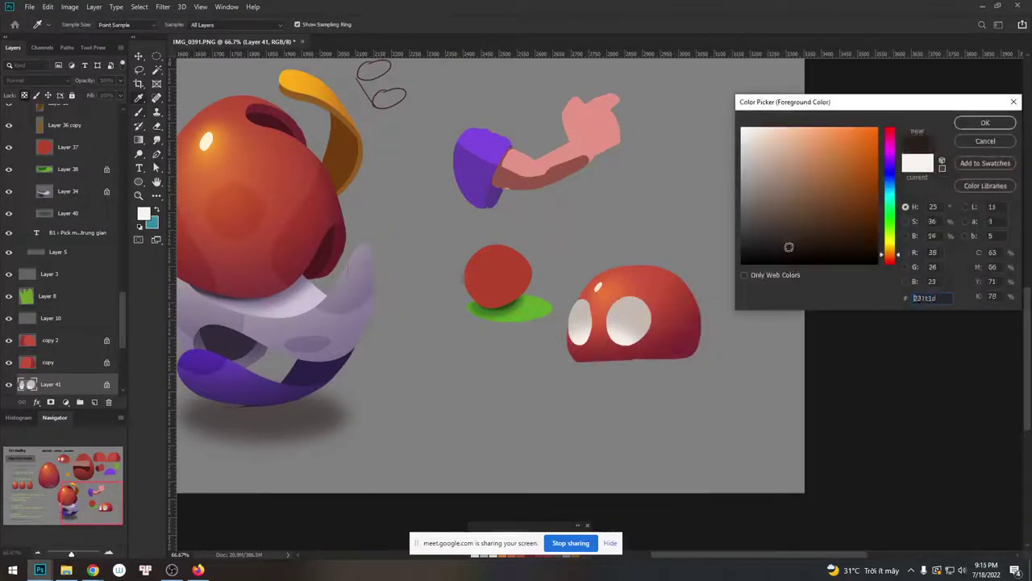
pyautogui.press('Return')
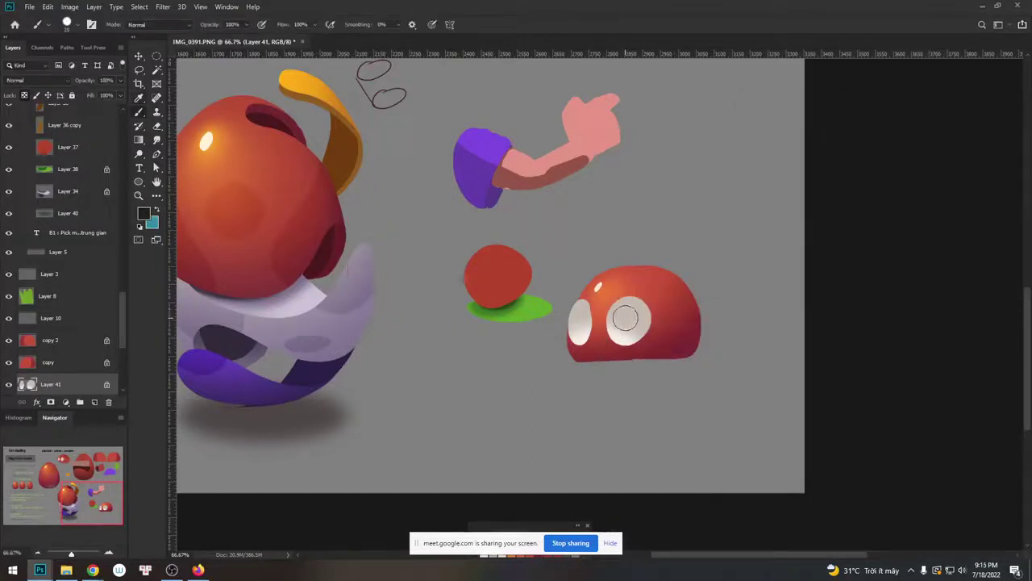
pyautogui.moveTo(626, 318); pyautogui.dragTo(580, 321)
# Add a small white highlight at the upper left of each pupil.
pyautogui.click(144, 213)
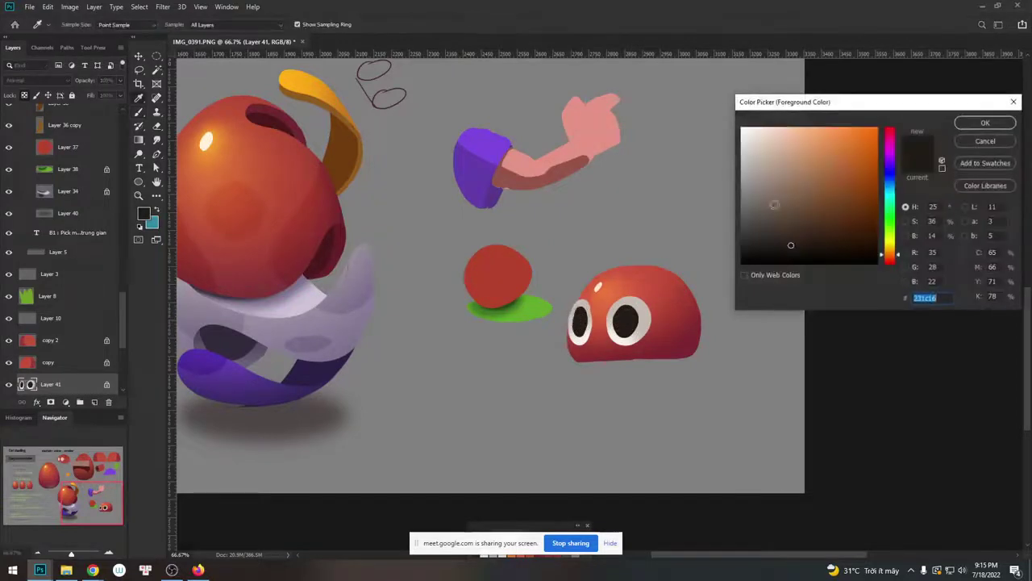
pyautogui.click(751, 136)
pyautogui.press('Return')
pyautogui.click(618, 311)
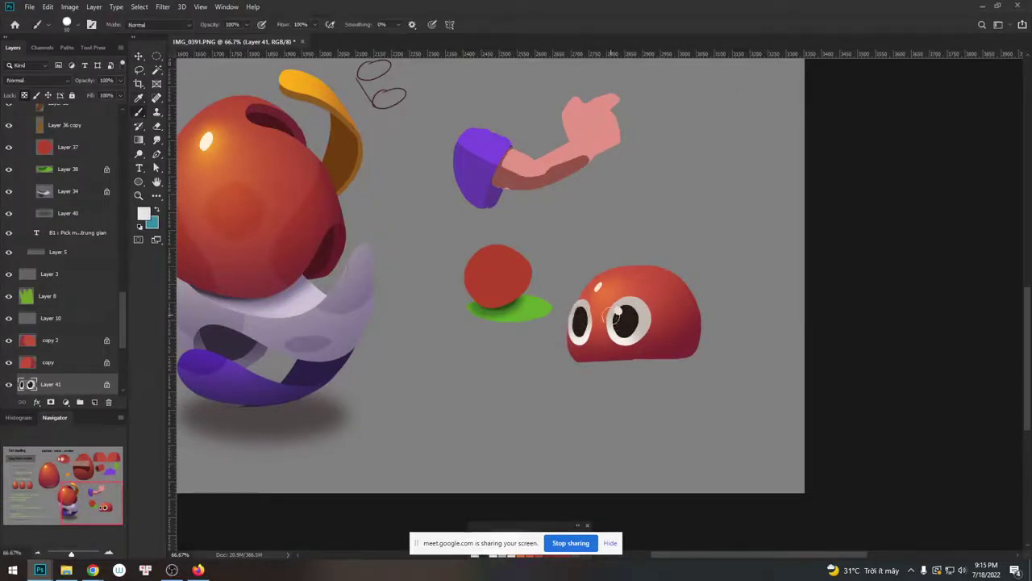
pyautogui.press('n')
pyautogui.moveTo(747, 134); pyautogui.dragTo(733, 129)
pyautogui.press('Return')
pyautogui.click(618, 311)
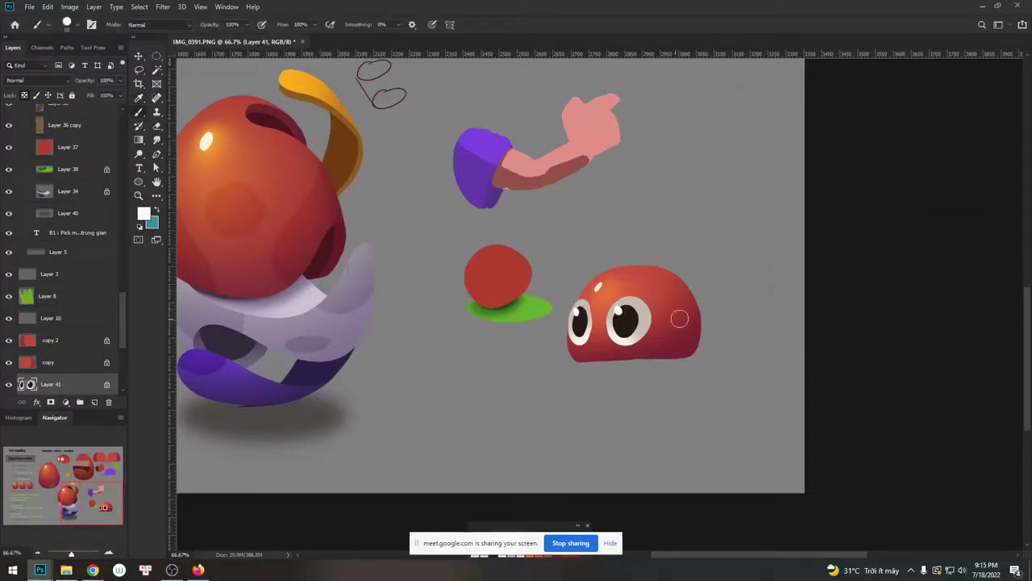
# Paint a tiny white reflection at the lower right of the larger eye.
pyautogui.scroll(2, 686, 303)
pyautogui.rightClick(686, 275)
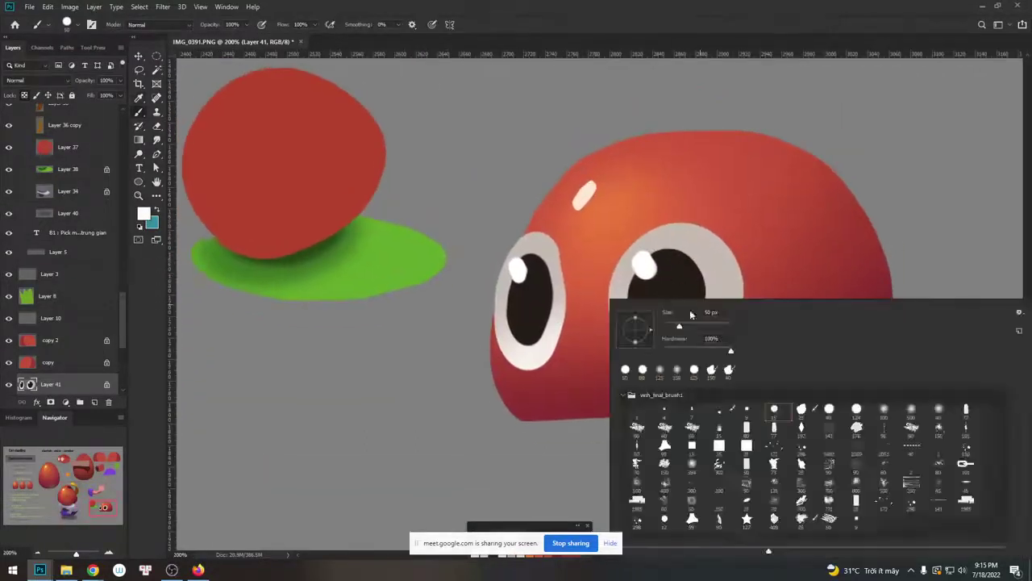
pyautogui.press('Escape')
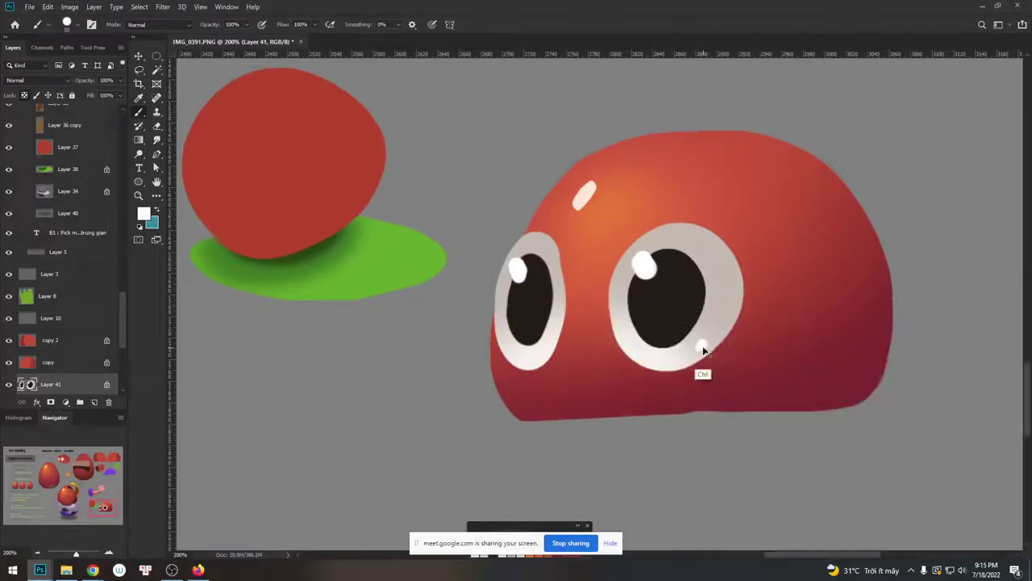
pyautogui.moveTo(691, 351); pyautogui.dragTo(696, 347)
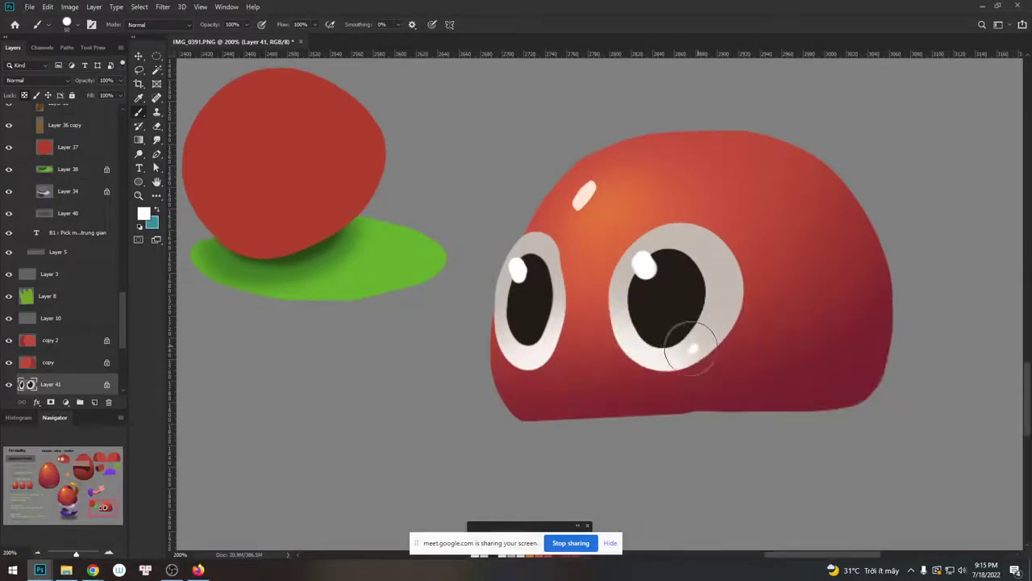
pyautogui.press('ctrl')
pyautogui.moveTo(699, 346)
pyautogui.mouseDown()
pyautogui.moveTo(729, 333)
pyautogui.moveTo(684, 319)
pyautogui.moveTo(703, 290)
pyautogui.moveTo(690, 336)
pyautogui.mouseUp()
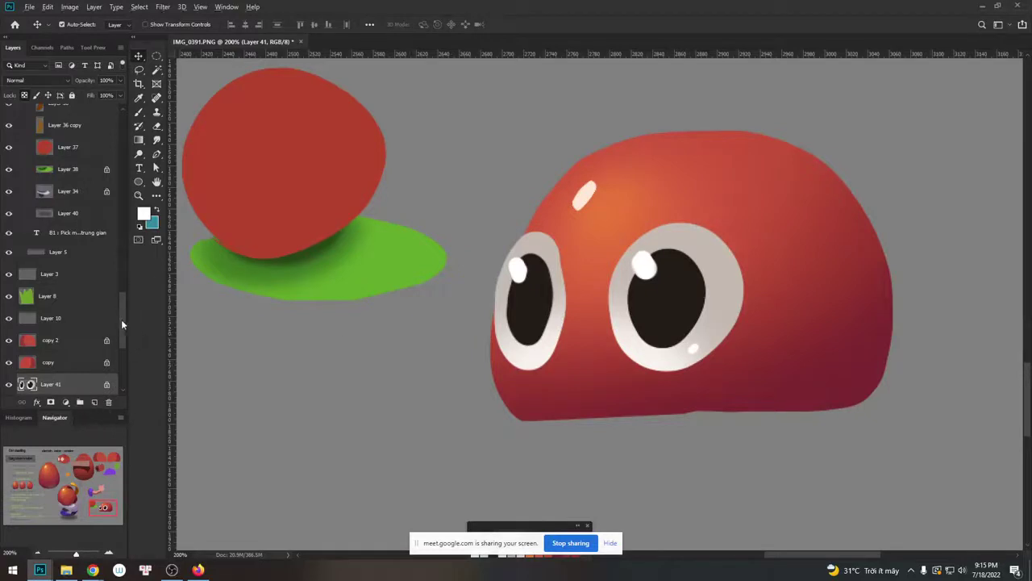
# Duplicate the eye layer and fill the lower copy with a dark red based on the dome's shaded colour.
pyautogui.scroll(-3, 121, 319)
pyautogui.click(64, 321)
pyautogui.press('b')
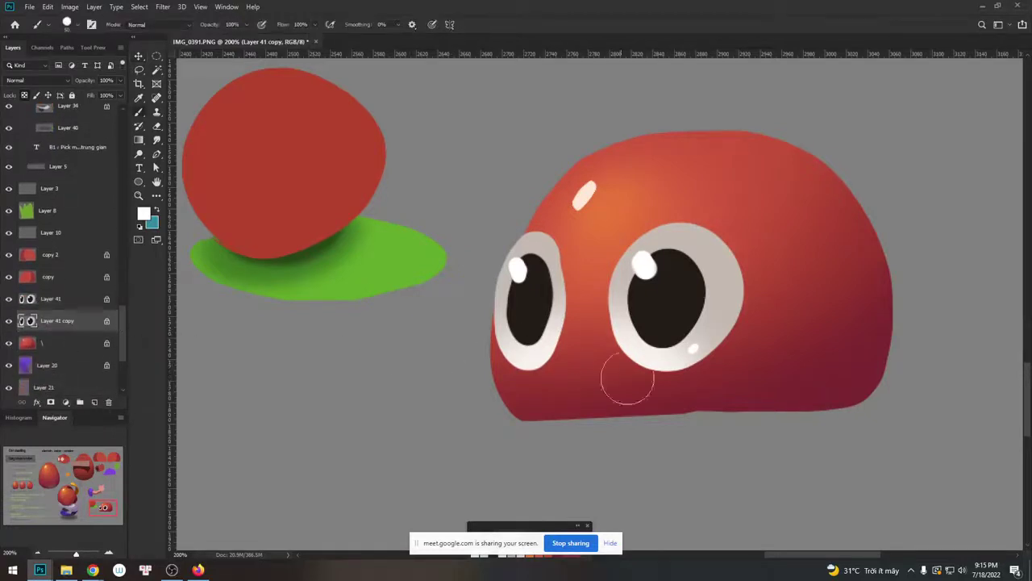
pyautogui.keyDown('alt'); pyautogui.click(649, 389); pyautogui.keyUp('alt')
pyautogui.keyDown('alt'); pyautogui.click(654, 393); pyautogui.keyUp('alt')
pyautogui.press('n')
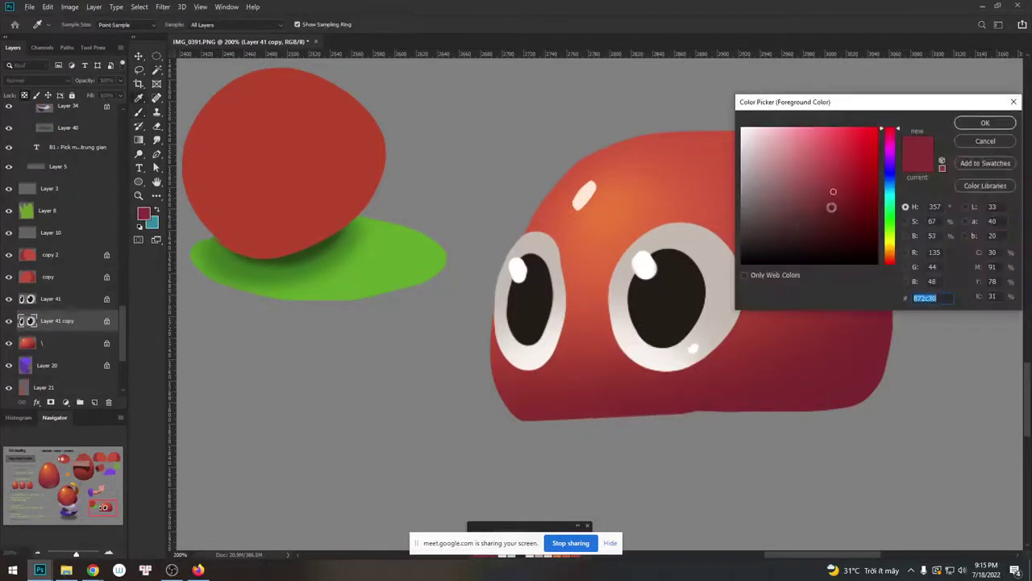
pyautogui.press('Return')
# Try offsetting the dark red eye copy from behind the eyes, and undo the moves.
pyautogui.press('v')
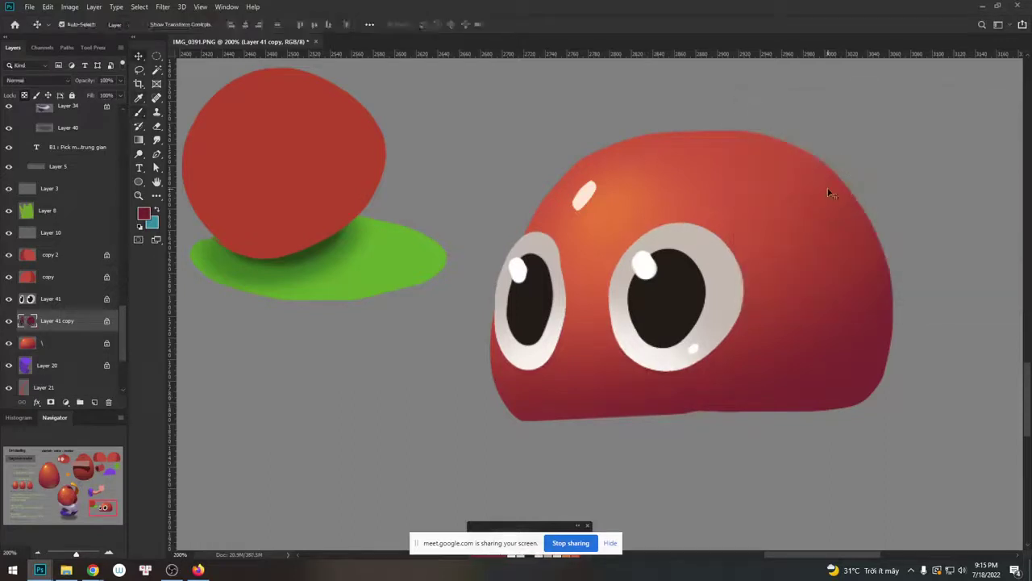
pyautogui.hotkey('ctrl', '-')
pyautogui.hotkey('ctrl', '-')
pyautogui.hotkey('ctrl', '-')
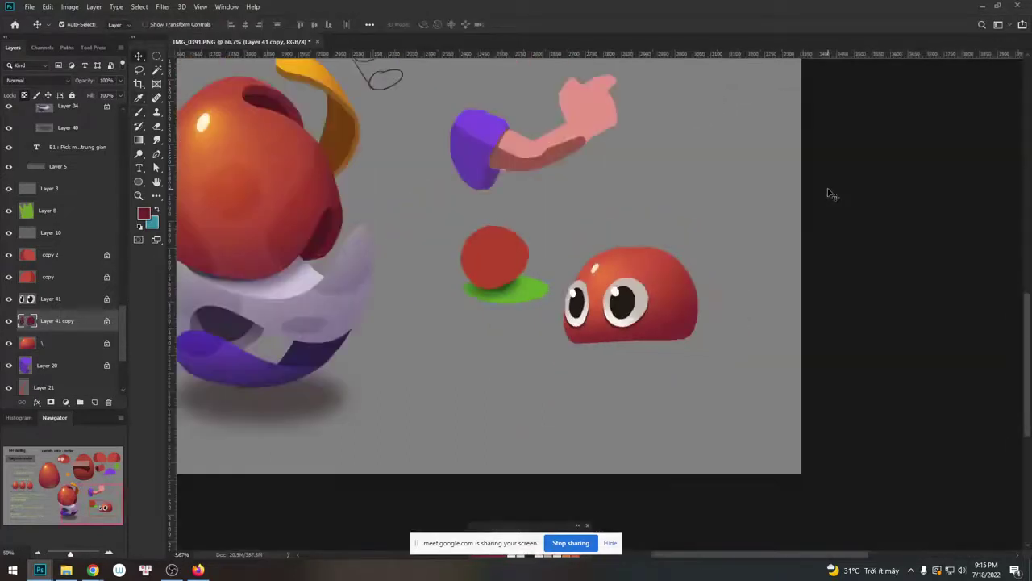
pyautogui.hotkey('ctrl', '+')
pyautogui.hotkey('ctrl', '+')
pyautogui.hotkey('ctrl', '+')
pyautogui.moveTo(713, 300); pyautogui.dragTo(700, 295)
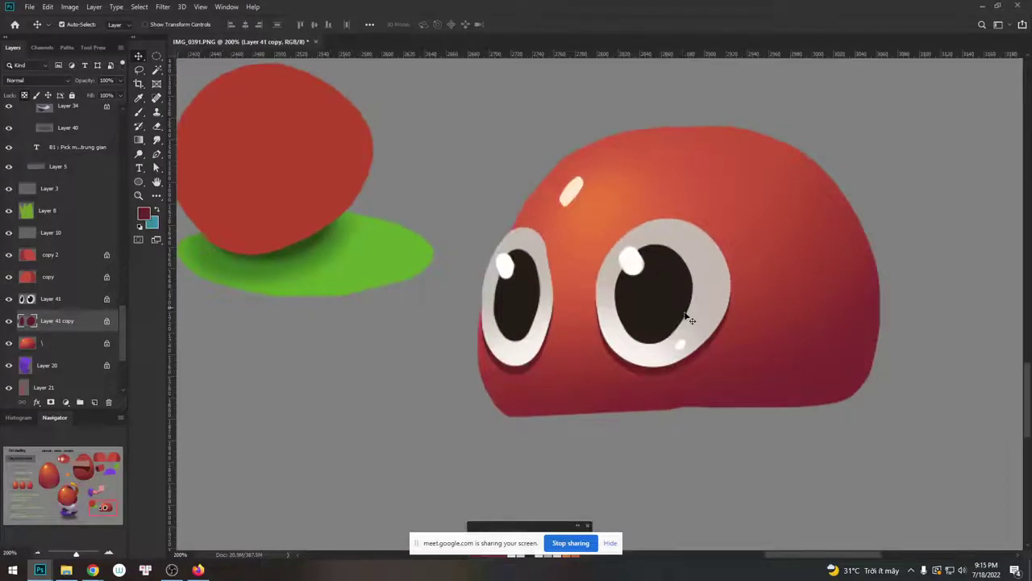
pyautogui.moveTo(691, 361); pyautogui.dragTo(896, 234)
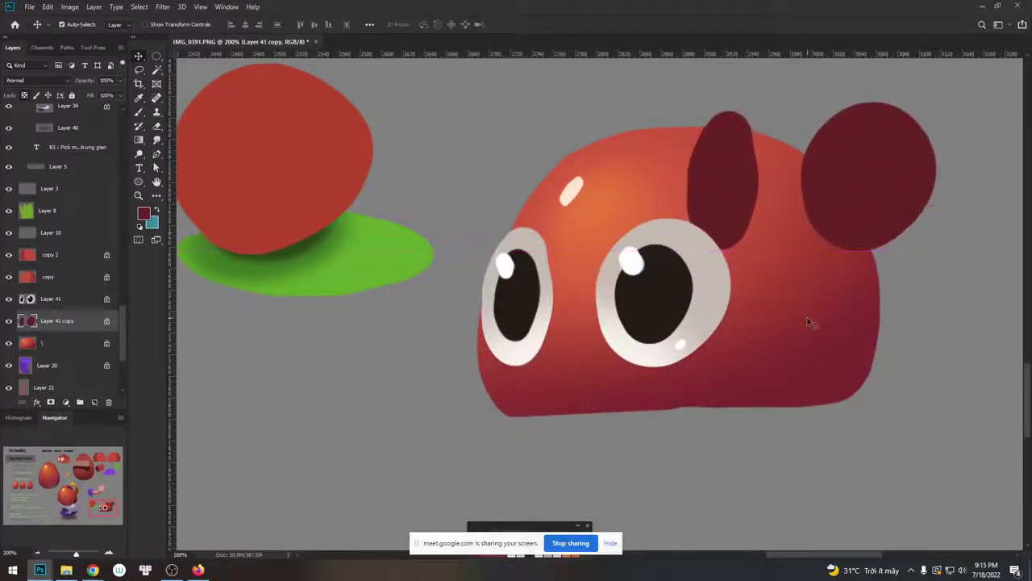
pyautogui.hotkey('ctrl', 'z')
# Nudge the dark red eye copy slightly downward with Free Transform to form a shadow beneath the eyes.
pyautogui.hotkey('ctrl', 't')
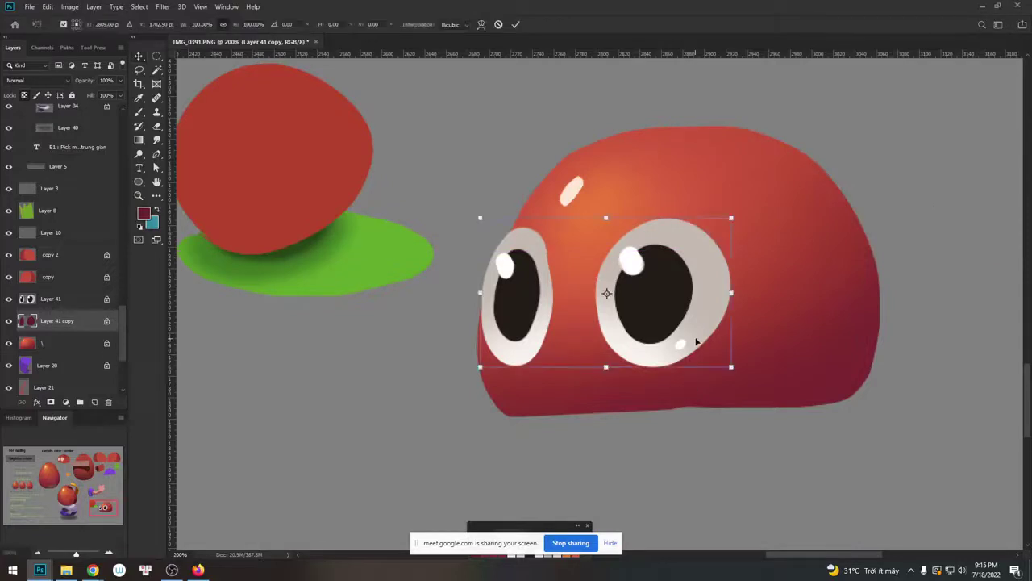
pyautogui.press('Down')
pyautogui.press('Down')
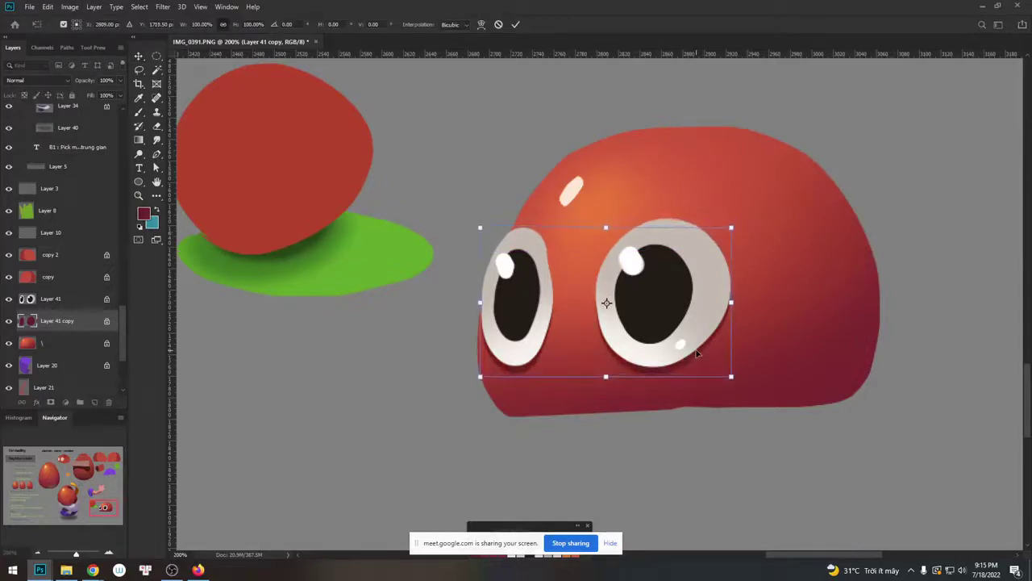
pyautogui.press('Return')
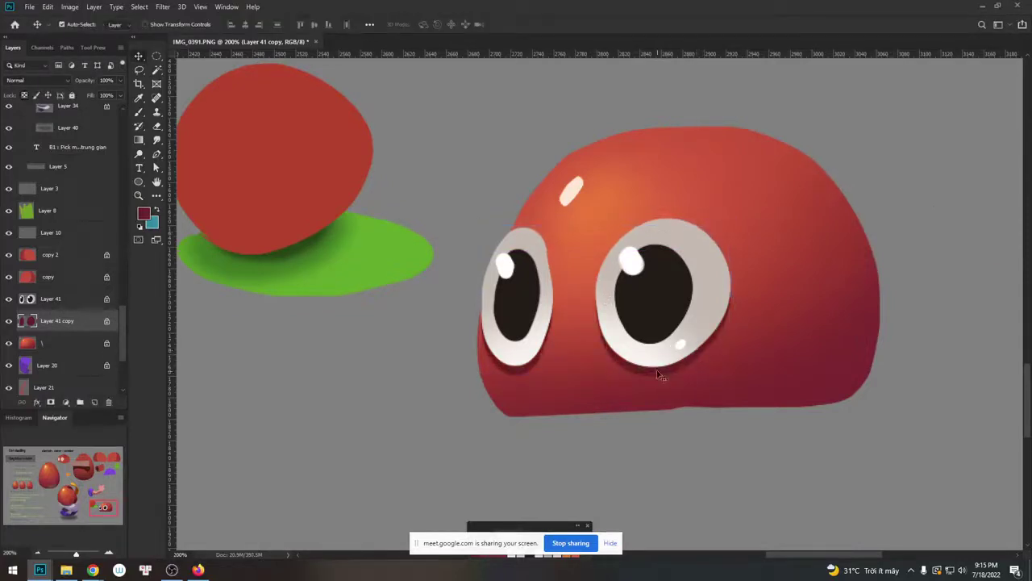
# Try placing the dark red eye copy above the eyes, and undo that move.
pyautogui.moveTo(660, 374)
pyautogui.mouseDown()
pyautogui.moveTo(657, 362)
pyautogui.moveTo(669, 371)
pyautogui.mouseUp()
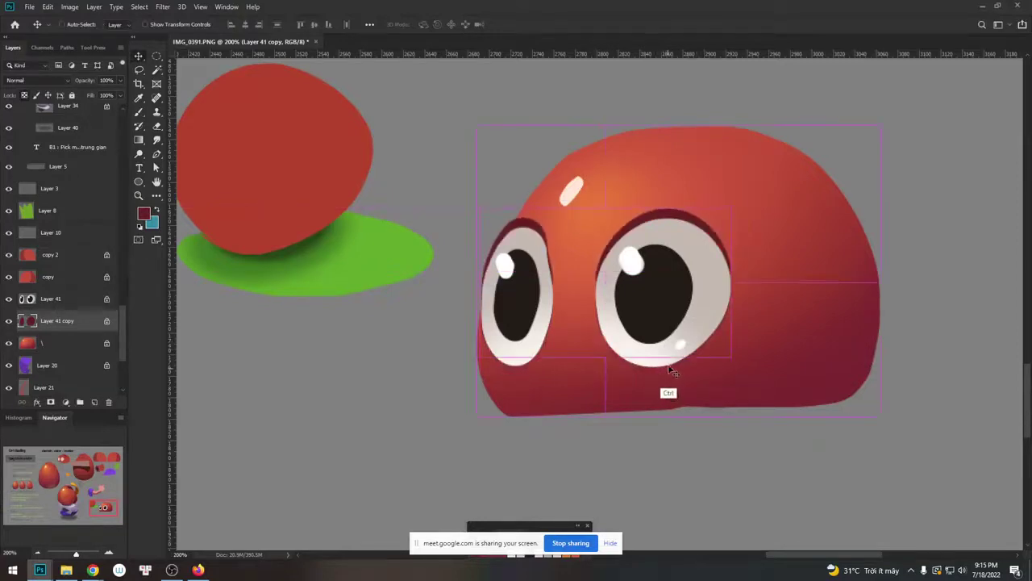
pyautogui.hotkey('ctrl', 'z')
pyautogui.moveTo(705, 306); pyautogui.dragTo(717, 362)
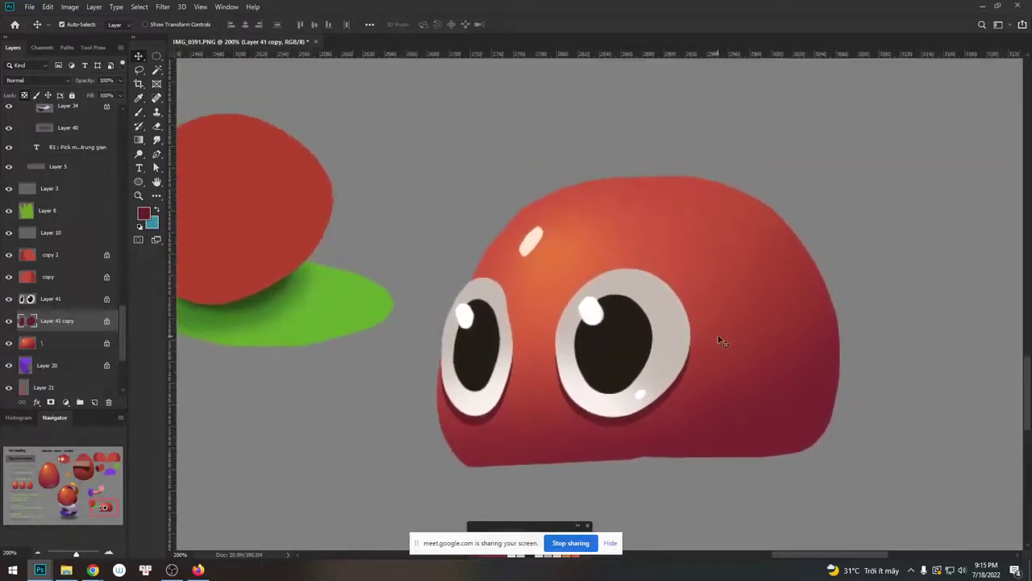
# Make the dome's layer active for further shading.
pyautogui.hotkey('ctrl', '-')
pyautogui.hotkey('ctrl', '-')
pyautogui.hotkey('ctrl', '+')
pyautogui.hotkey('ctrl', '+')
pyautogui.moveTo(706, 279); pyautogui.dragTo(710, 313)
pyautogui.click(711, 313)
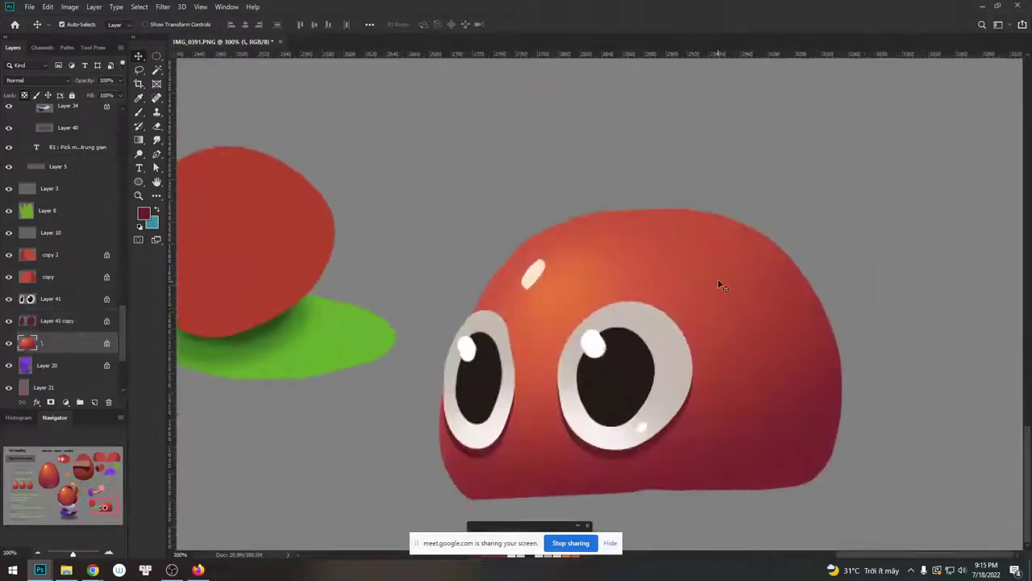
pyautogui.hotkey('ctrl', '-')
pyautogui.hotkey('ctrl', '+')
pyautogui.hotkey('ctrl', '-')
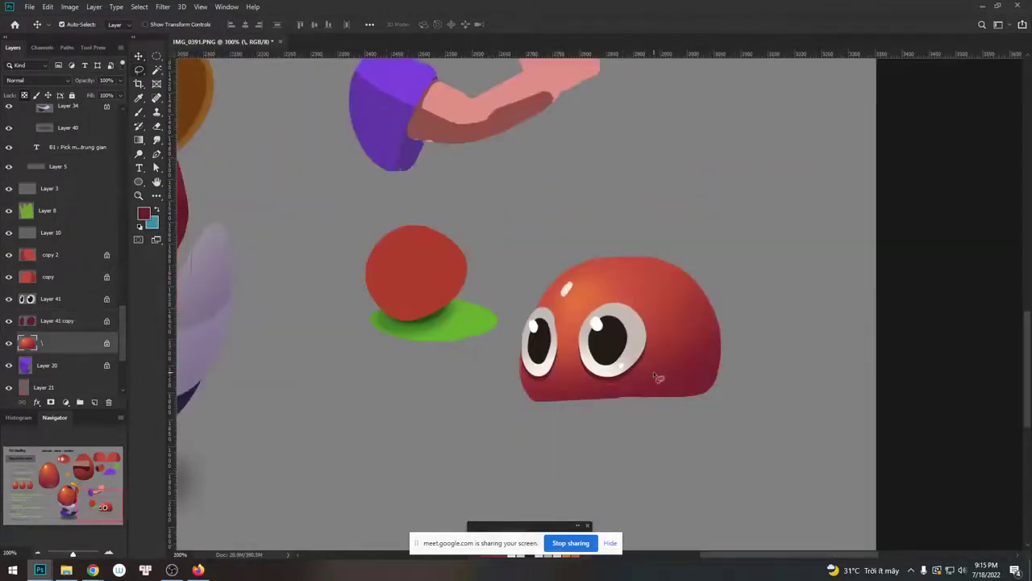
# Lasso a curved reflection band across the dome's crown and far right side, and darken it with the Levels midtone.
pyautogui.press('l')
pyautogui.scroll(3, 658, 376)
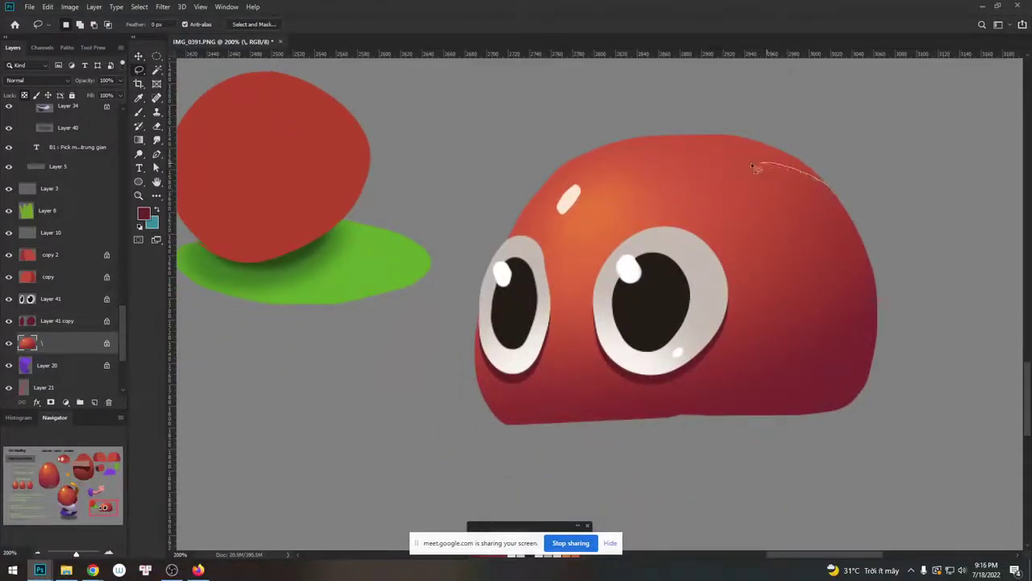
pyautogui.moveTo(616, 264); pyautogui.dragTo(630, 259)
pyautogui.hotkey('ctrl', 'd')
pyautogui.moveTo(779, 141)
pyautogui.mouseDown()
pyautogui.moveTo(859, 257)
pyautogui.moveTo(822, 321)
pyautogui.moveTo(823, 339)
pyautogui.moveTo(852, 341)
pyautogui.moveTo(881, 323)
pyautogui.moveTo(857, 236)
pyautogui.mouseUp()
pyautogui.press('v')
pyautogui.hotkey('ctrl', 'l')
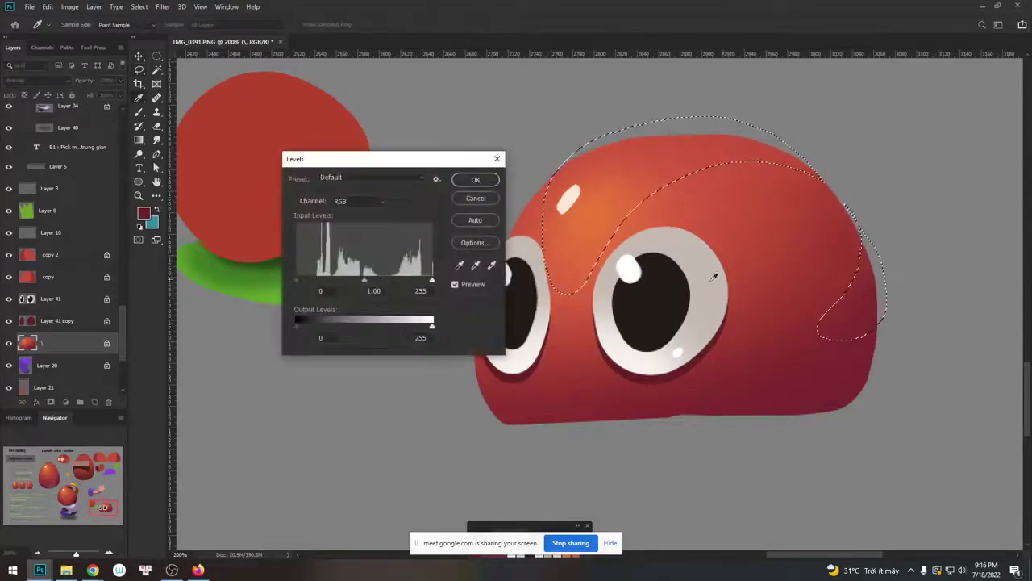
pyautogui.moveTo(363, 281); pyautogui.dragTo(373, 283)
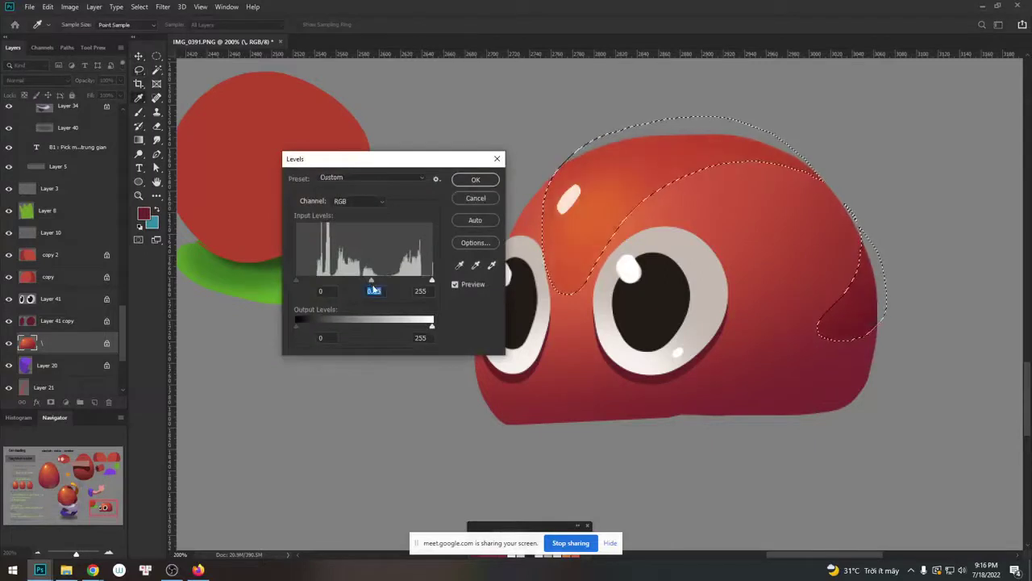
pyautogui.press('Return')
pyautogui.hotkey('ctrl', 'd')
# Lasso a rounded patch along the dome's lower edge between the eyes and lighten it with the Levels midtone.
pyautogui.press('l')
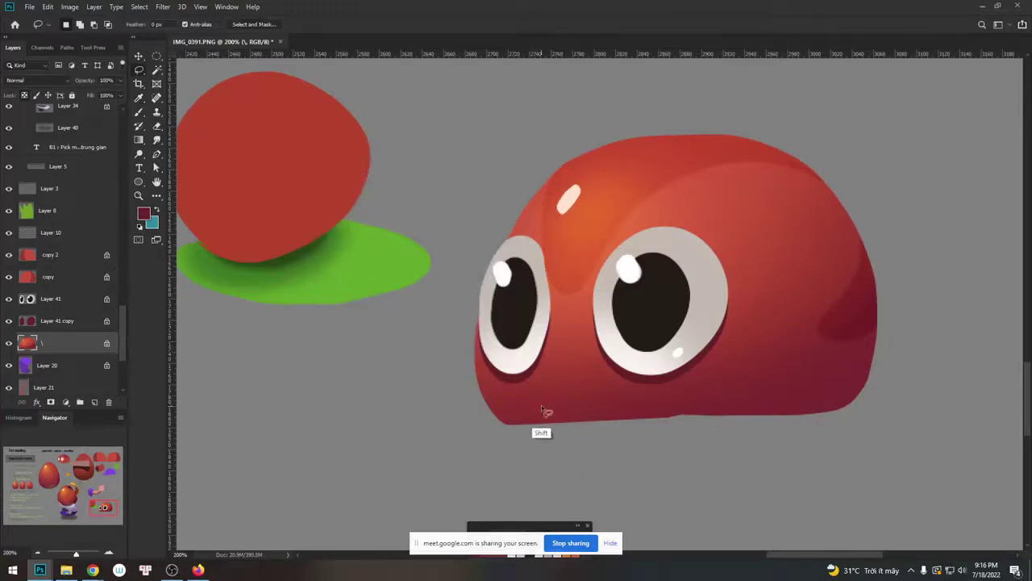
pyautogui.moveTo(523, 423); pyautogui.dragTo(537, 371)
pyautogui.moveTo(523, 422)
pyautogui.mouseDown()
pyautogui.moveTo(532, 377)
pyautogui.moveTo(559, 352)
pyautogui.moveTo(595, 363)
pyautogui.moveTo(672, 422)
pyautogui.moveTo(622, 426)
pyautogui.mouseUp()
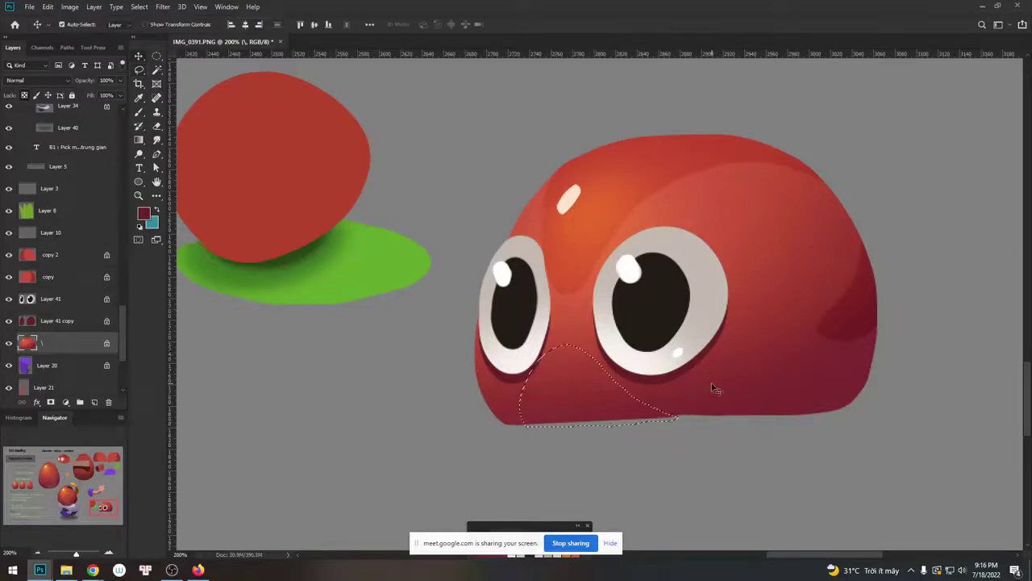
pyautogui.hotkey('ctrl', 'l')
pyautogui.moveTo(365, 281); pyautogui.dragTo(352, 284)
pyautogui.press('Return')
pyautogui.hotkey('ctrl', 'd')
# Examine the dome's new light and dark patches from afar and up close.
pyautogui.hotkey('ctrl', '-')
pyautogui.hotkey('ctrl', '-')
pyautogui.hotkey('ctrl', '-')
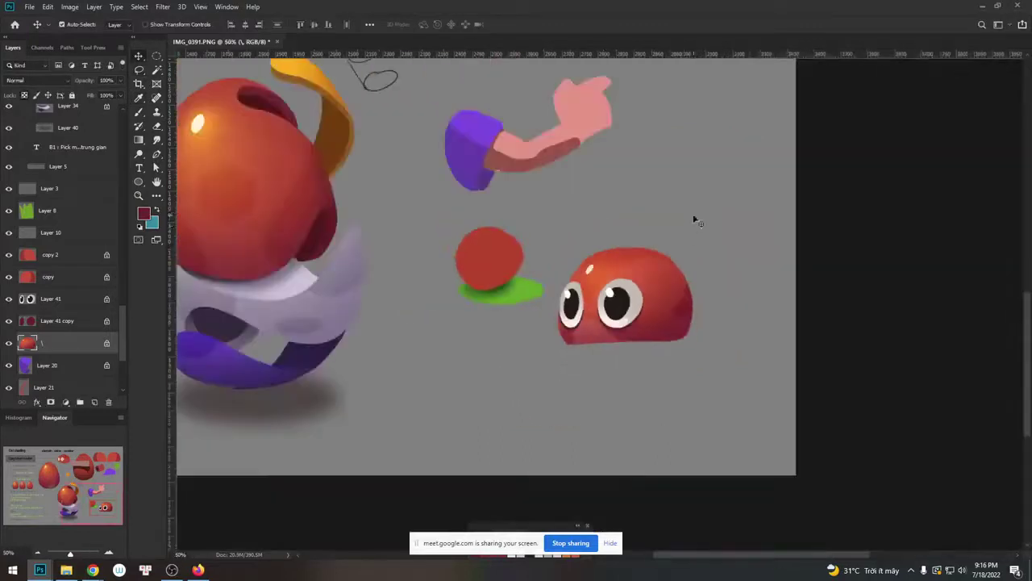
pyautogui.hotkey('ctrl', '+')
pyautogui.scroll(5, 739, 202)
pyautogui.scroll(-3, 719, 240)
pyautogui.scroll(3, 718, 240)
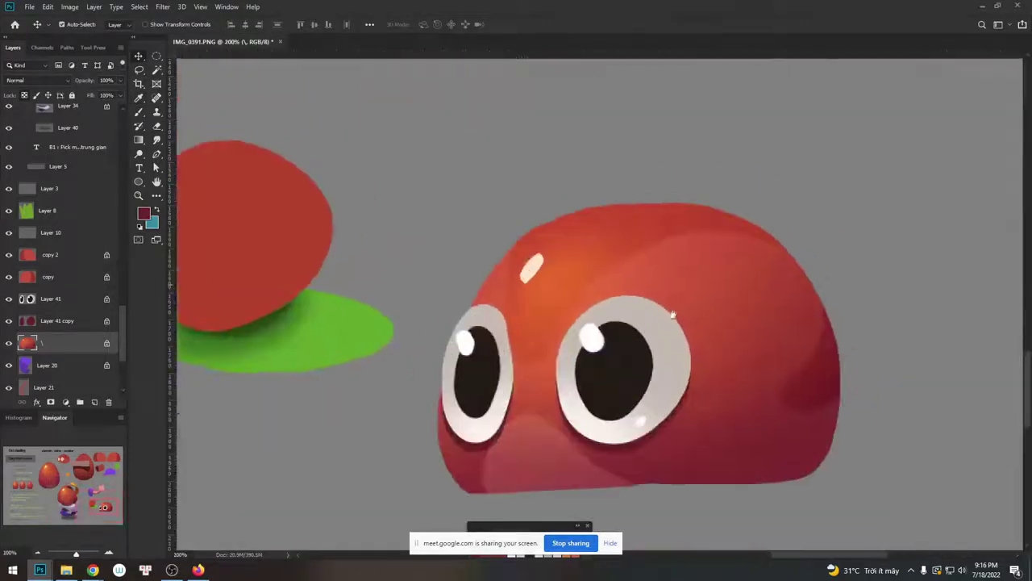
# Lasso a curved horn outline with a rounded base at the dome's upper-right edge.
pyautogui.press('l')
pyautogui.moveTo(726, 240)
pyautogui.mouseDown()
pyautogui.moveTo(700, 295)
pyautogui.moveTo(774, 307)
pyautogui.mouseUp()
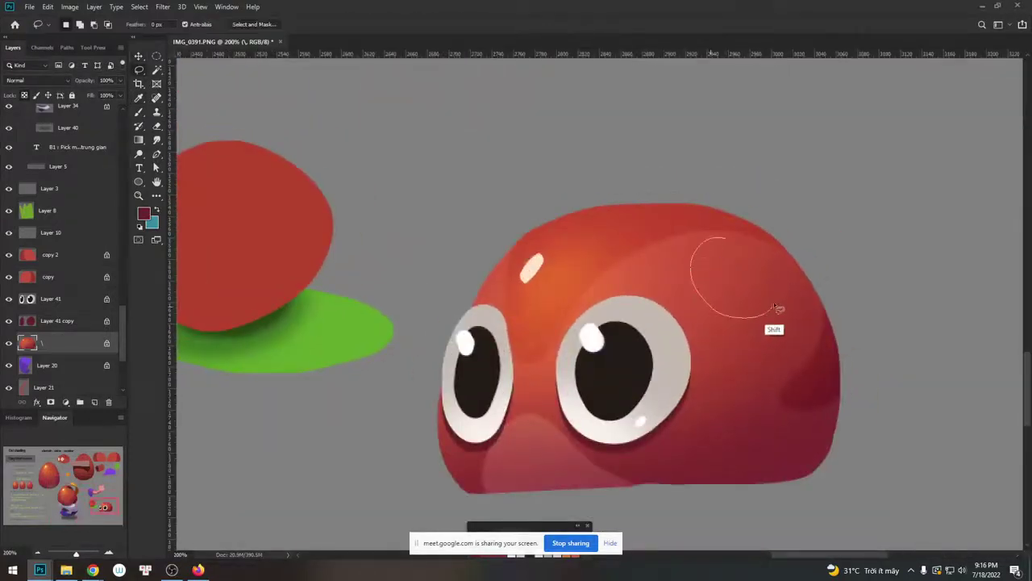
pyautogui.moveTo(735, 256)
pyautogui.mouseDown()
pyautogui.moveTo(695, 296)
pyautogui.moveTo(769, 323)
pyautogui.moveTo(702, 299)
pyautogui.moveTo(759, 332)
pyautogui.moveTo(770, 284)
pyautogui.moveTo(734, 255)
pyautogui.moveTo(755, 284)
pyautogui.moveTo(764, 171)
pyautogui.moveTo(788, 227)
pyautogui.moveTo(777, 296)
pyautogui.moveTo(726, 383)
pyautogui.mouseUp()
pyautogui.hotkey('ctrl', 'd')
pyautogui.hotkey('ctrl', 'd')
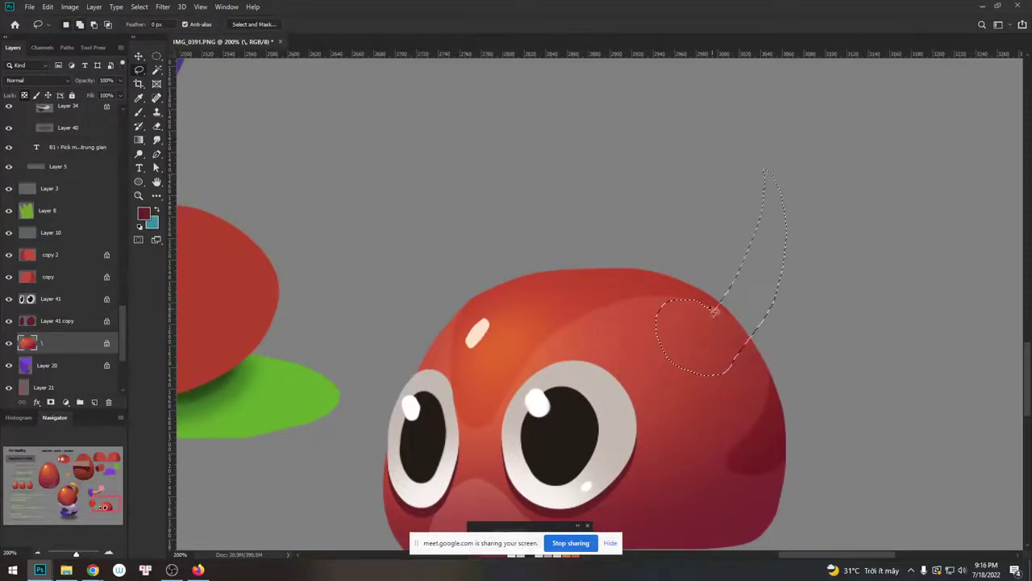
pyautogui.moveTo(663, 308)
pyautogui.mouseDown()
pyautogui.moveTo(719, 242)
pyautogui.moveTo(749, 177)
pyautogui.moveTo(772, 201)
pyautogui.moveTo(752, 322)
pyautogui.moveTo(805, 296)
pyautogui.mouseUp()
pyautogui.moveTo(723, 279)
pyautogui.keyDown('shift'); pyautogui.mouseDown()
pyautogui.moveTo(830, 194)
pyautogui.moveTo(735, 335)
pyautogui.moveTo(717, 274)
pyautogui.moveTo(750, 242)
pyautogui.moveTo(717, 275)
pyautogui.moveTo(717, 307)
pyautogui.moveTo(777, 239)
pyautogui.moveTo(732, 269)
pyautogui.mouseUp(); pyautogui.keyUp('shift')
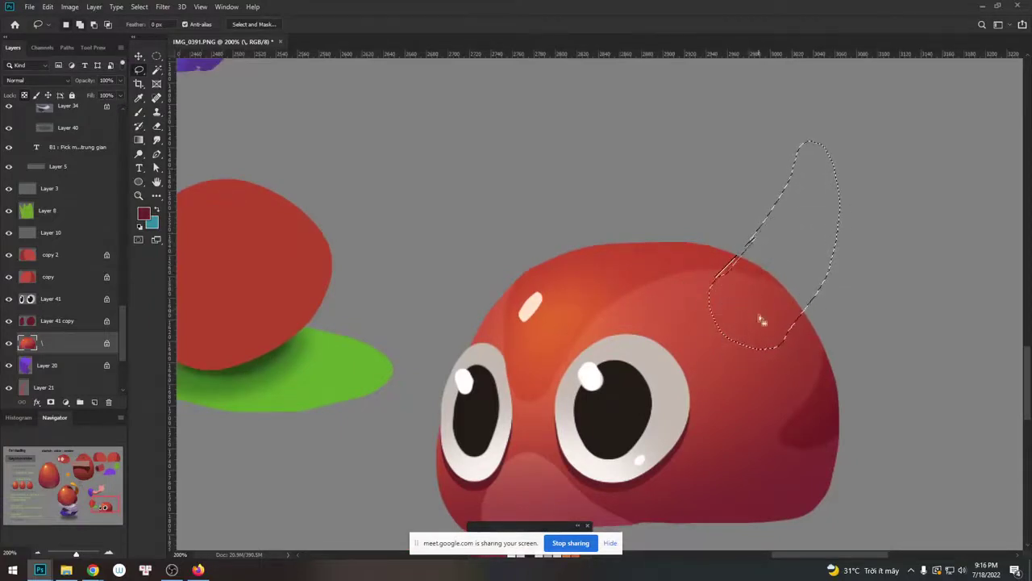
# Trim the right horn's selection to a shorter, slimmer tip and add a second horn outline at the dome's upper-left edge.
pyautogui.press('b')
pyautogui.press('l')
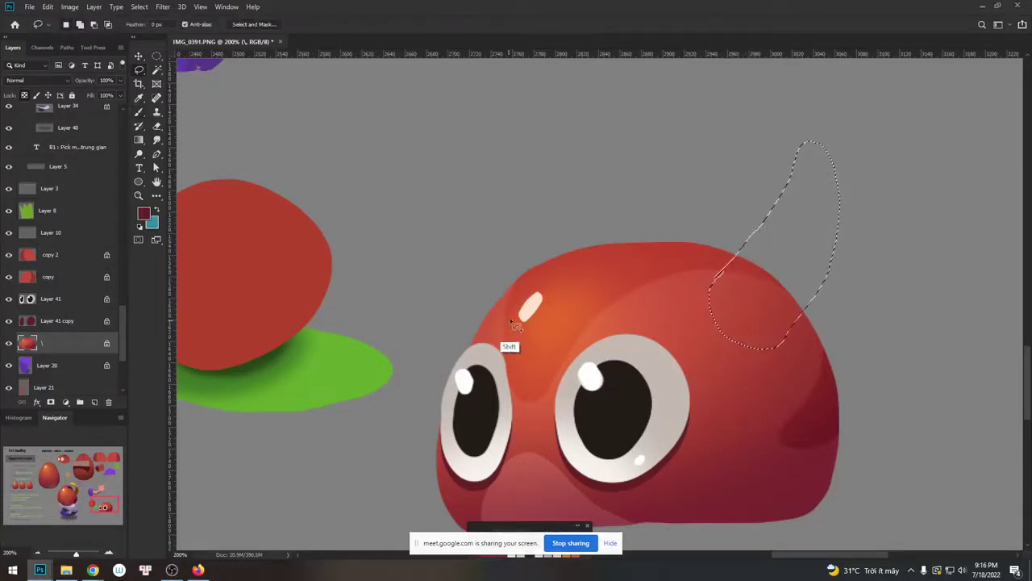
pyautogui.moveTo(767, 292); pyautogui.dragTo(800, 258)
pyautogui.hotkey('ctrl', '-')
pyautogui.hotkey('ctrl', '+')
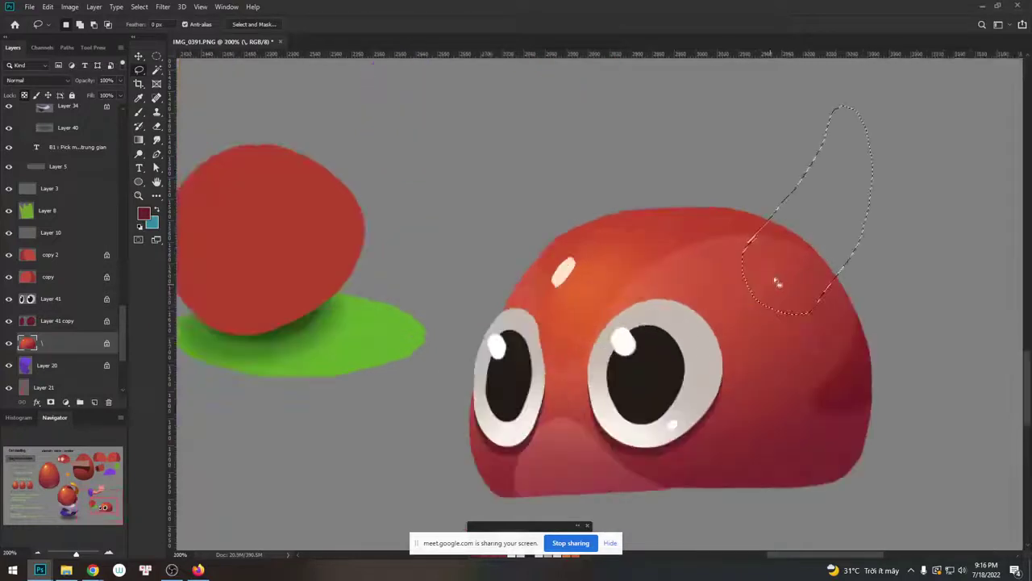
pyautogui.press('alt')
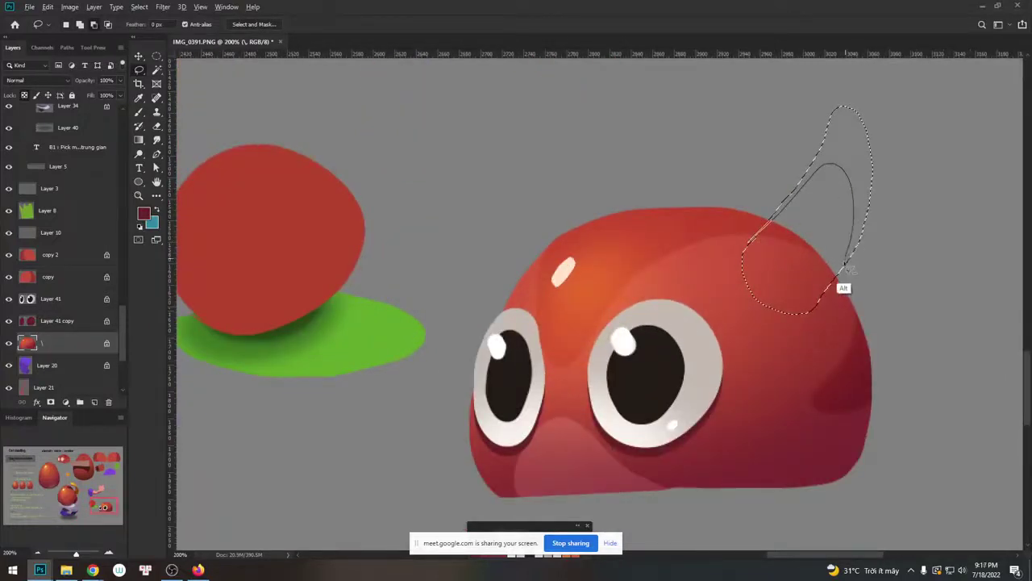
pyautogui.moveTo(903, 165); pyautogui.dragTo(806, 161)
pyautogui.press('shift')
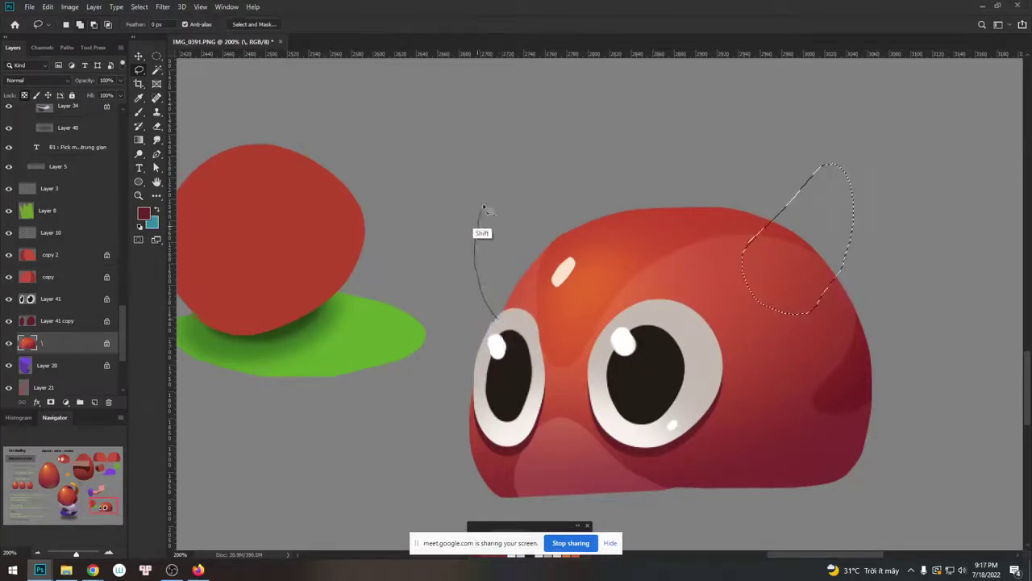
pyautogui.moveTo(484, 208)
pyautogui.mouseDown()
pyautogui.moveTo(495, 330)
pyautogui.moveTo(476, 265)
pyautogui.moveTo(479, 196)
pyautogui.moveTo(505, 193)
pyautogui.moveTo(541, 252)
pyautogui.moveTo(497, 323)
pyautogui.mouseUp()
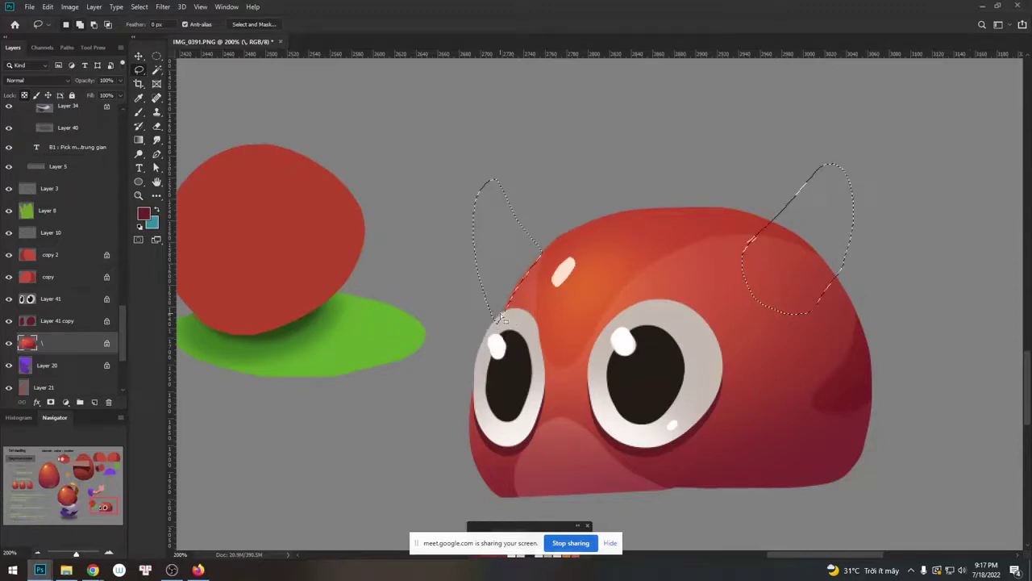
# Set the foreground colour to a muted purple, #71425b.
pyautogui.press('n')
pyautogui.click(796, 212)
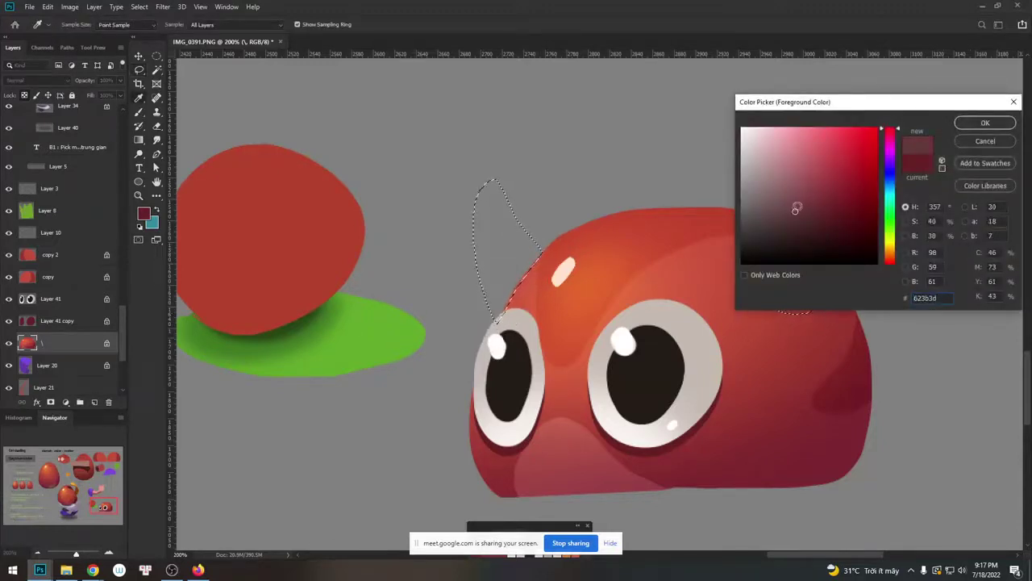
pyautogui.click(801, 199)
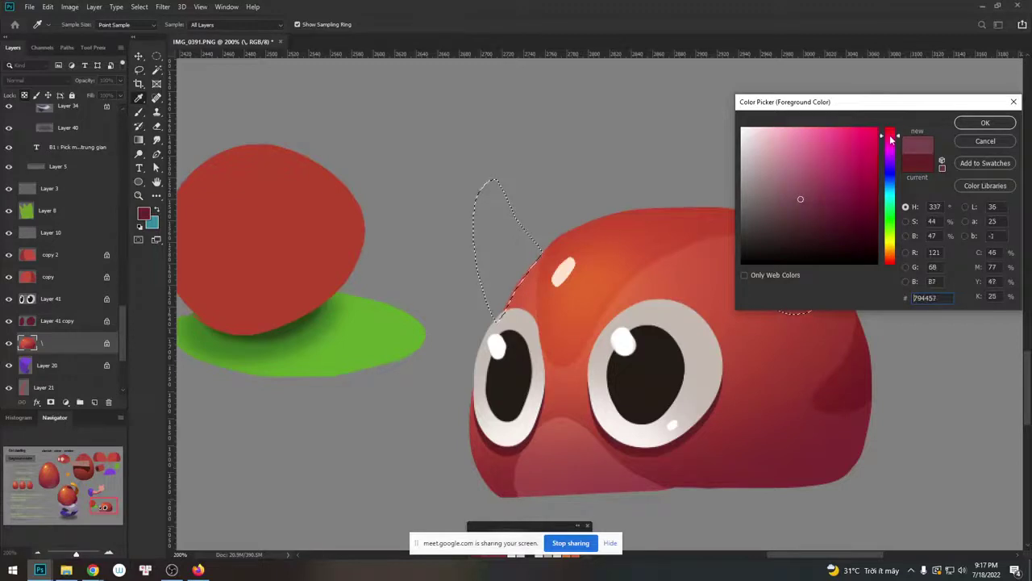
pyautogui.click(798, 202)
pyautogui.click(797, 203)
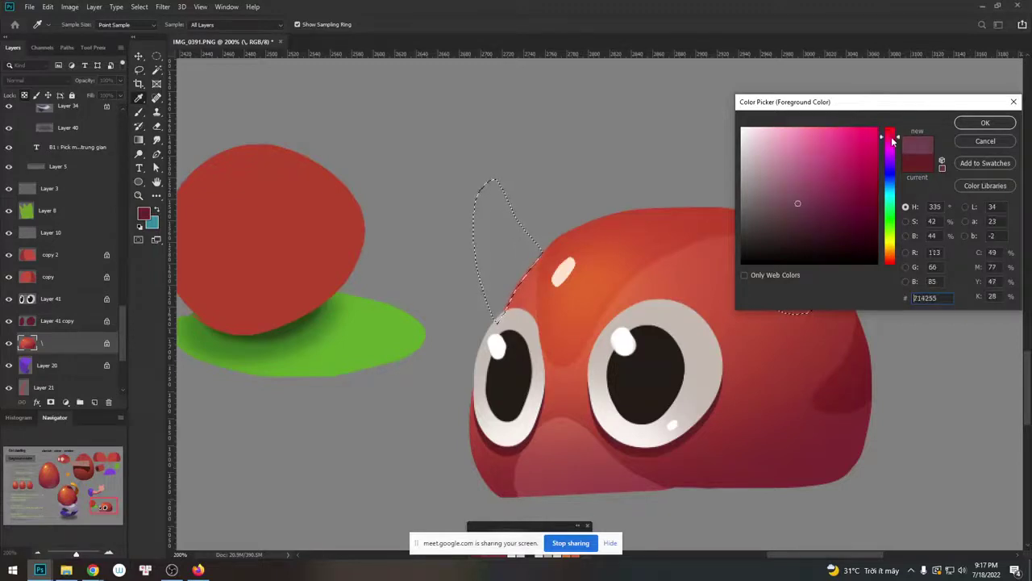
pyautogui.press('Return')
# Fill both horn selections with the muted purple on a new layer above the dome, and deselect.
pyautogui.hotkey('ctrl', 'shift', 'n')
pyautogui.press('Return')
pyautogui.hotkey('alt', 'BackSpace')
pyautogui.hotkey('ctrl', 'd')
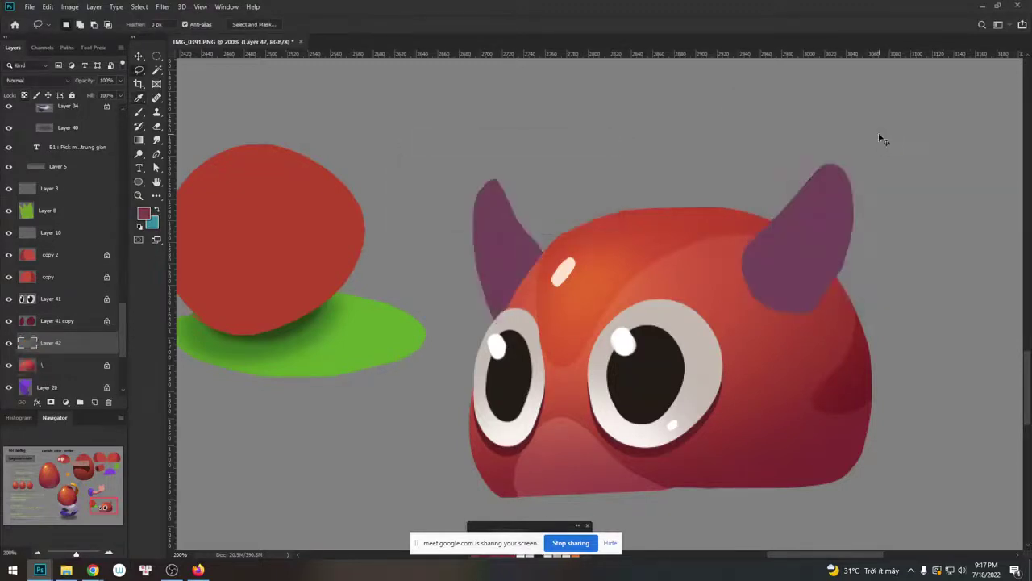
# Examine how the purple horns sit on the dome from afar and up close.
pyautogui.press('v')
pyautogui.hotkey('ctrl', '-')
pyautogui.hotkey('ctrl', '-')
pyautogui.hotkey('ctrl', '-')
pyautogui.hotkey('ctrl', '+')
pyautogui.hotkey('ctrl', '+')
pyautogui.hotkey('ctrl', '+')
pyautogui.moveTo(679, 301); pyautogui.dragTo(624, 331)
# Choose a soft 100 px brush and a darker shade of the horns' purple for painting.
pyautogui.press('b')
pyautogui.press('l')
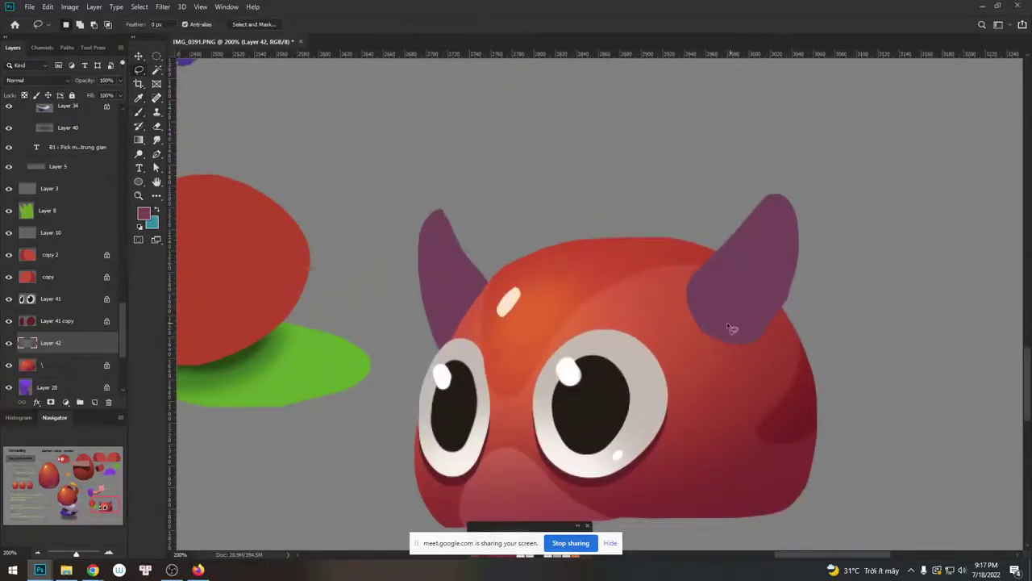
pyautogui.press('ctrl')
pyautogui.moveTo(715, 332)
pyautogui.mouseDown()
pyautogui.moveTo(777, 254)
pyautogui.moveTo(788, 257)
pyautogui.moveTo(790, 284)
pyautogui.moveTo(755, 347)
pyautogui.mouseUp()
pyautogui.press('b')
pyautogui.rightClick(719, 283)
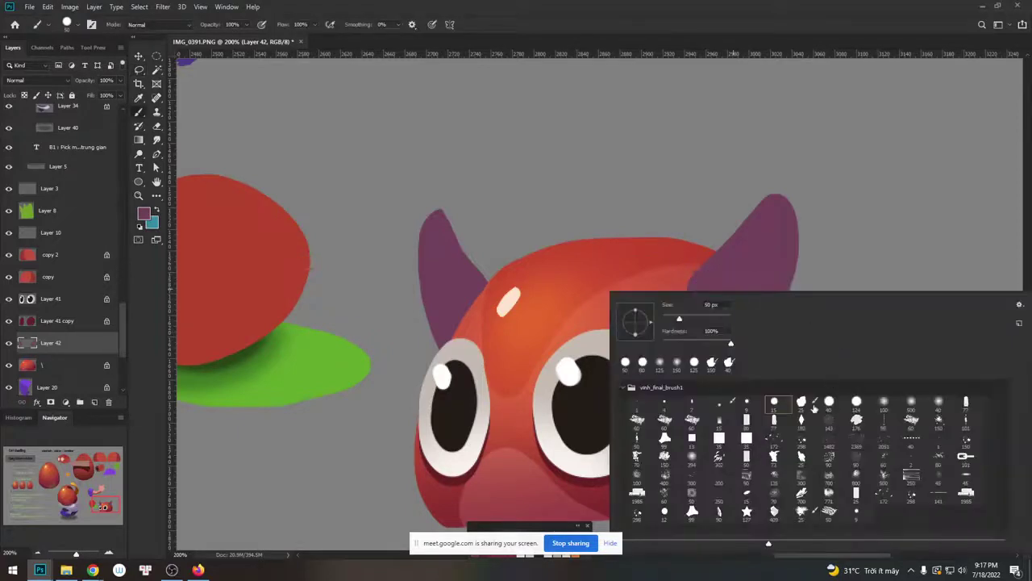
pyautogui.doubleClick(885, 401)
pyautogui.press('n')
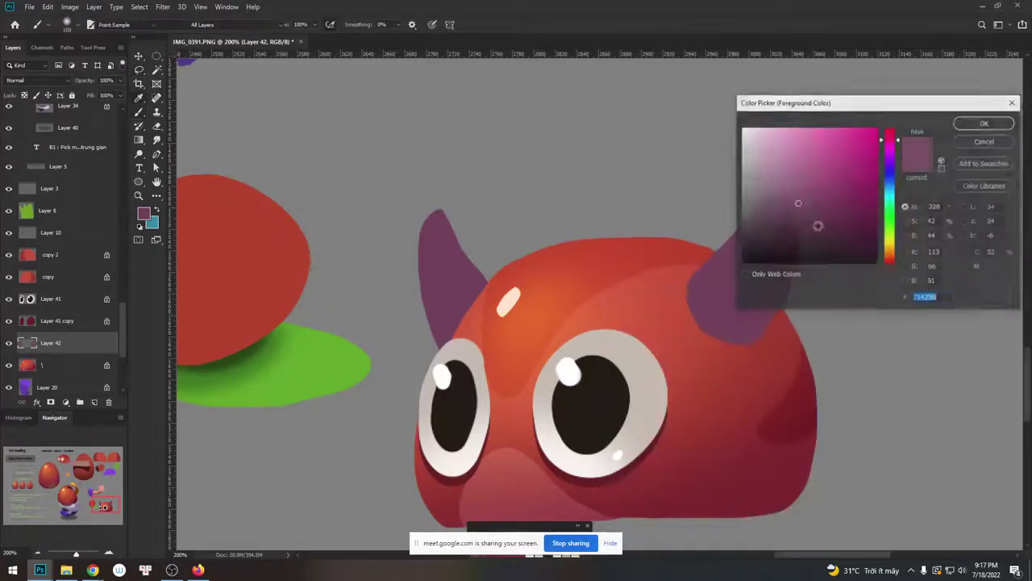
pyautogui.moveTo(801, 207); pyautogui.dragTo(800, 224)
pyautogui.press('Return')
# Lock the horn layer's transparency and paint soft dark shading along the edges and bases of both horns with a smaller brush.
pyautogui.press('[')
pyautogui.press('[')
pyautogui.press('[')
pyautogui.moveTo(697, 352)
pyautogui.mouseDown()
pyautogui.moveTo(785, 252)
pyautogui.moveTo(801, 206)
pyautogui.mouseUp()
pyautogui.hotkey('ctrl', 'z')
pyautogui.moveTo(766, 315)
pyautogui.mouseDown()
pyautogui.moveTo(714, 345)
pyautogui.moveTo(789, 237)
pyautogui.moveTo(757, 277)
pyautogui.moveTo(783, 240)
pyautogui.moveTo(786, 273)
pyautogui.moveTo(732, 343)
pyautogui.moveTo(799, 246)
pyautogui.moveTo(730, 338)
pyautogui.mouseUp()
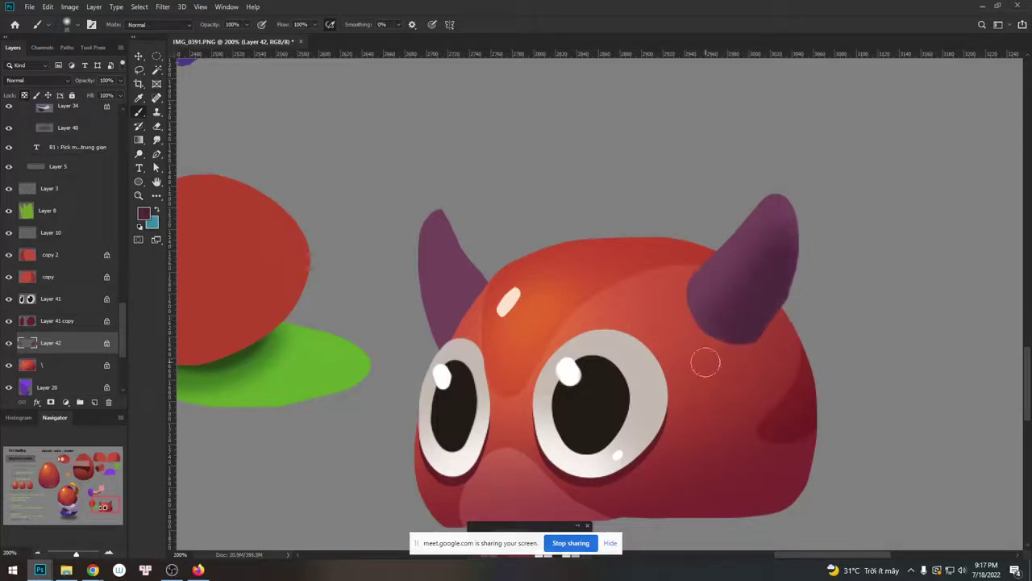
pyautogui.moveTo(417, 268); pyautogui.dragTo(460, 346)
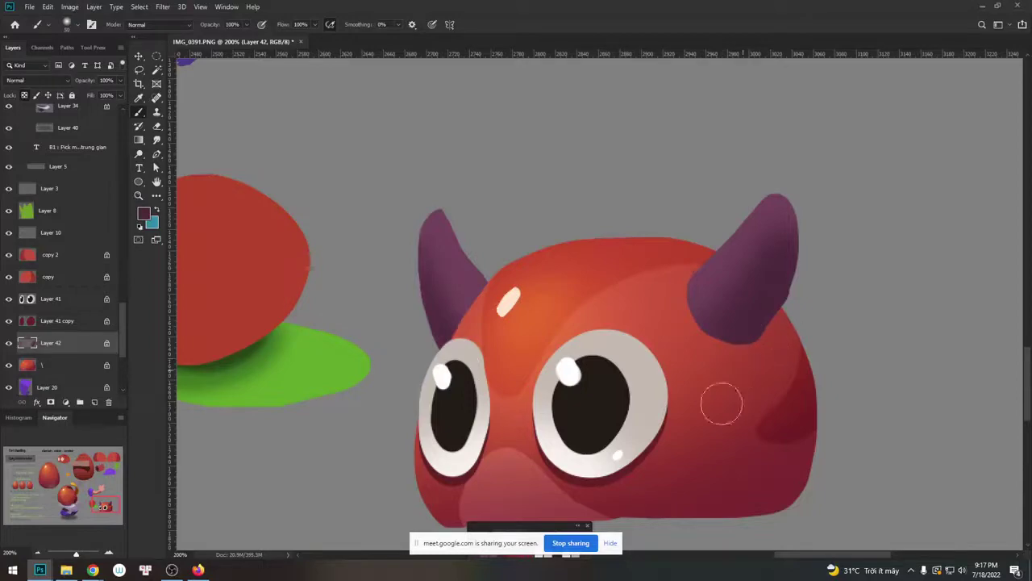
# Examine the shaded horned character against the whole sheet and up close.
pyautogui.hotkey('ctrl', '+')
pyautogui.hotkey('ctrl', '-')
pyautogui.hotkey('ctrl', '-')
pyautogui.hotkey('ctrl', '-')
pyautogui.hotkey('ctrl', '-')
pyautogui.hotkey('ctrl', '-')
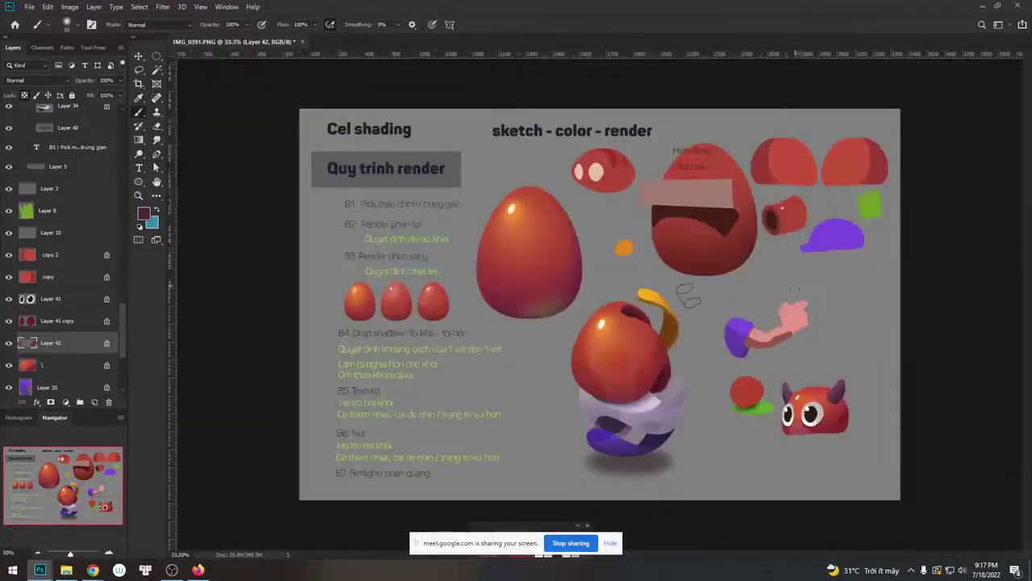
pyautogui.hotkey('ctrl', '+')
pyautogui.hotkey('ctrl', '+')
pyautogui.moveTo(766, 394); pyautogui.dragTo(321, 211)
pyautogui.hotkey('ctrl', '+')
pyautogui.hotkey('ctrl', '+')
pyautogui.hotkey('ctrl', '+')
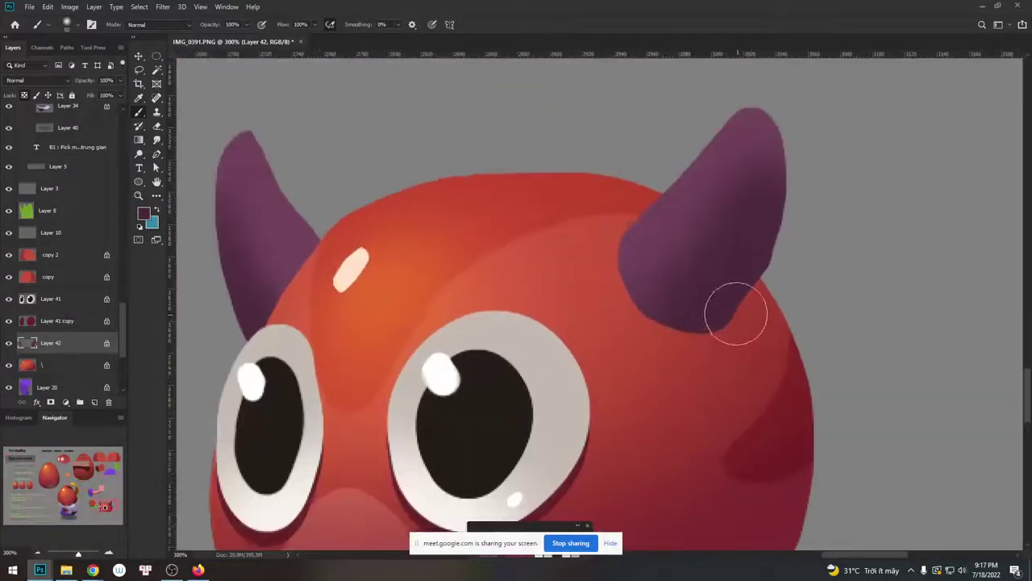
# Lasso a drop shadow shape beneath the right horn's base and fill it on a new layer with dark red sampled near the eye's shadow.
pyautogui.moveTo(678, 341)
pyautogui.mouseDown()
pyautogui.moveTo(697, 327)
pyautogui.moveTo(682, 344)
pyautogui.mouseUp()
pyautogui.press('l')
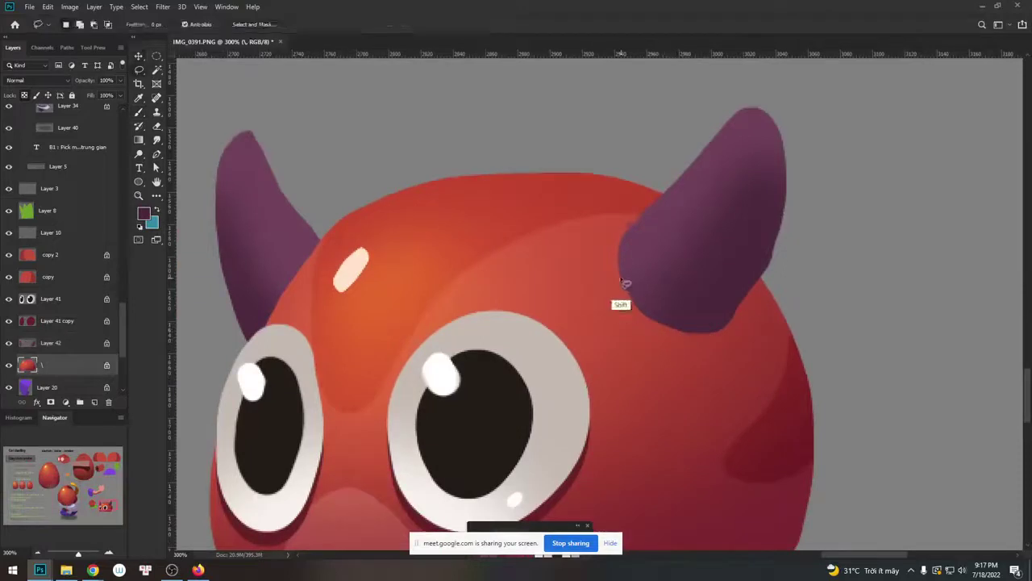
pyautogui.moveTo(619, 271)
pyautogui.mouseDown()
pyautogui.moveTo(641, 334)
pyautogui.moveTo(692, 402)
pyautogui.moveTo(736, 373)
pyautogui.moveTo(708, 276)
pyautogui.mouseUp()
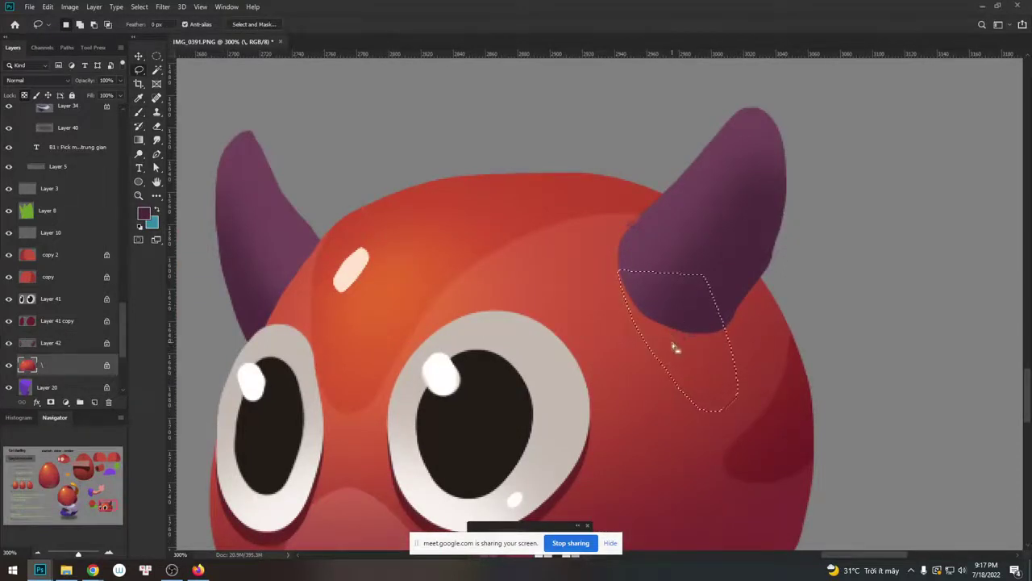
pyautogui.hotkey('ctrl', 'd')
pyautogui.press('shift')
pyautogui.moveTo(623, 276)
pyautogui.mouseDown()
pyautogui.moveTo(641, 322)
pyautogui.moveTo(713, 354)
pyautogui.moveTo(734, 335)
pyautogui.moveTo(737, 303)
pyautogui.moveTo(672, 263)
pyautogui.mouseUp()
pyautogui.press('b')
pyautogui.moveTo(616, 465); pyautogui.dragTo(682, 363)
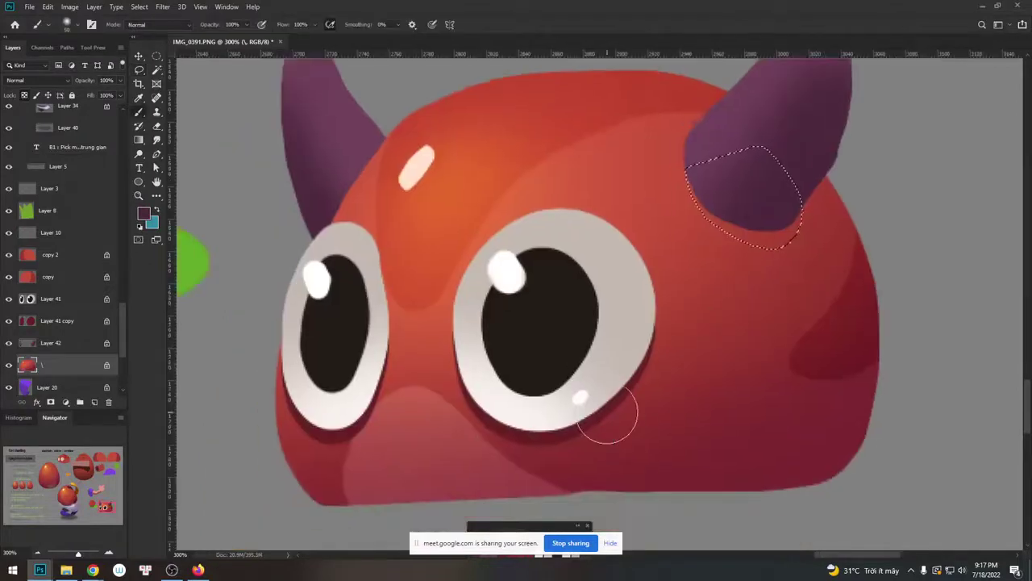
pyautogui.keyDown('alt'); pyautogui.click(605, 412); pyautogui.keyUp('alt')
pyautogui.hotkey('ctrl', 'shift', 'n')
pyautogui.press('Return')
pyautogui.hotkey('alt', 'BackSpace')
pyautogui.hotkey('ctrl', 'd')
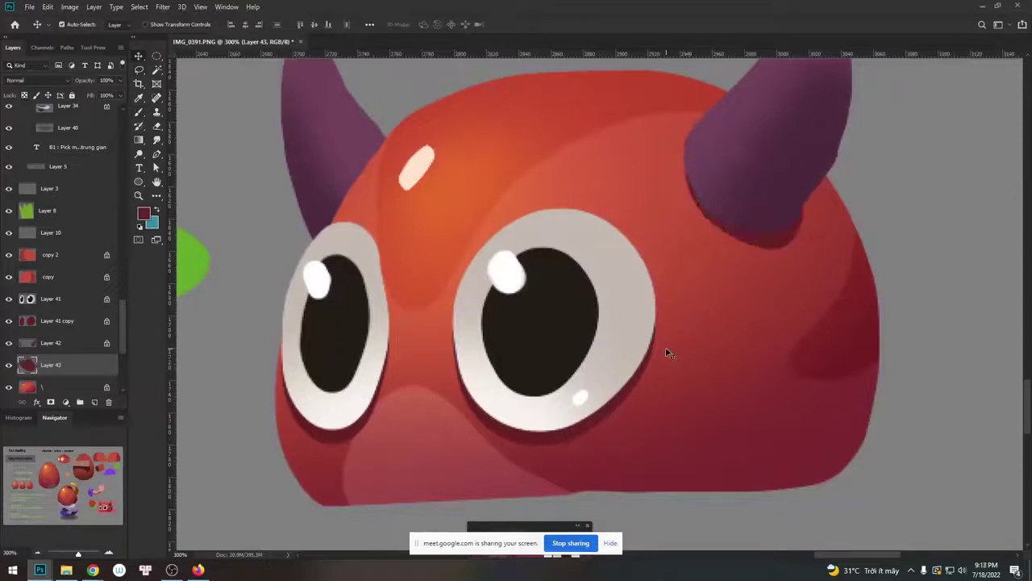
# Soften the edge of the right horn's drop shadow with a smaller Smudge brush.
pyautogui.press('r')
pyautogui.press('[')
pyautogui.press('[')
pyautogui.press('[')
pyautogui.press('[')
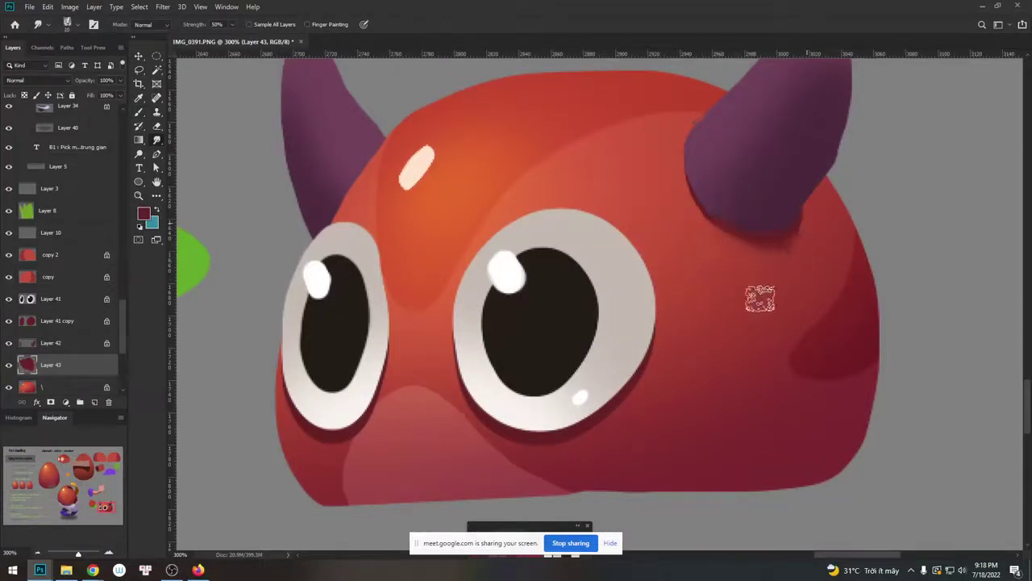
# Examine the softened horn shadow from afar and up close.
pyautogui.hotkey('ctrl', '-')
pyautogui.hotkey('ctrl', '-')
pyautogui.hotkey('ctrl', '-')
pyautogui.hotkey('ctrl', '-')
pyautogui.hotkey('ctrl', '=')
pyautogui.hotkey('ctrl', '=')
pyautogui.hotkey('ctrl', '=')
pyautogui.hotkey('ctrl', '=')
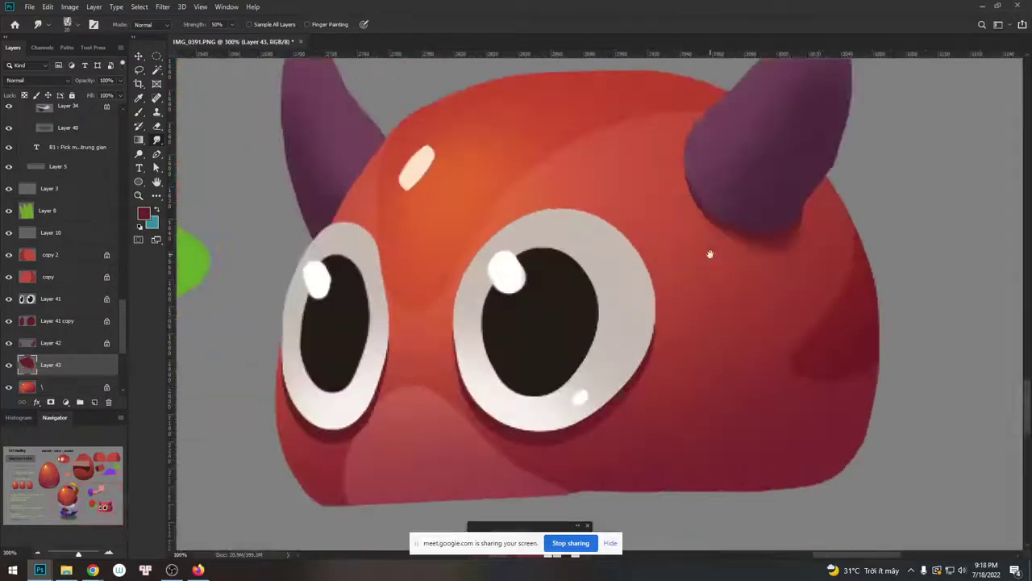
# Activate the horns' layer and lasso a narrow highlight strip along the right horn's inner edge.
pyautogui.moveTo(762, 197); pyautogui.dragTo(734, 337)
pyautogui.keyDown('ctrl'); pyautogui.moveTo(709, 289); pyautogui.dragTo(738, 263); pyautogui.keyUp('ctrl')
pyautogui.hotkey('ctrl', 'z')
pyautogui.press('l')
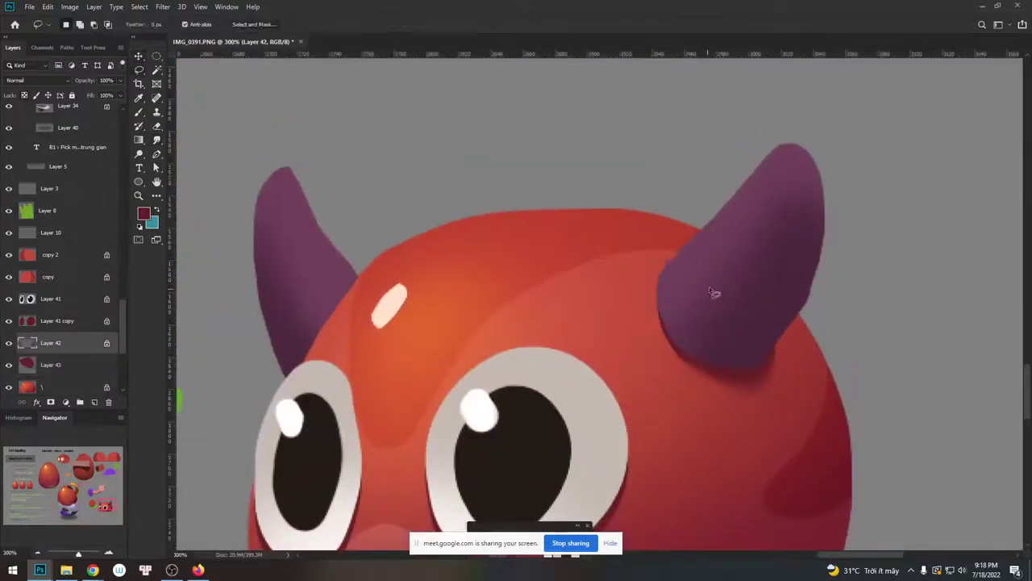
pyautogui.keyDown('shift'); pyautogui.click(664, 274); pyautogui.keyUp('shift')
pyautogui.moveTo(760, 177); pyautogui.dragTo(766, 170)
pyautogui.moveTo(664, 307); pyautogui.dragTo(775, 176)
pyautogui.moveTo(669, 317)
pyautogui.mouseDown()
pyautogui.moveTo(776, 171)
pyautogui.moveTo(667, 276)
pyautogui.moveTo(661, 308)
pyautogui.mouseUp()
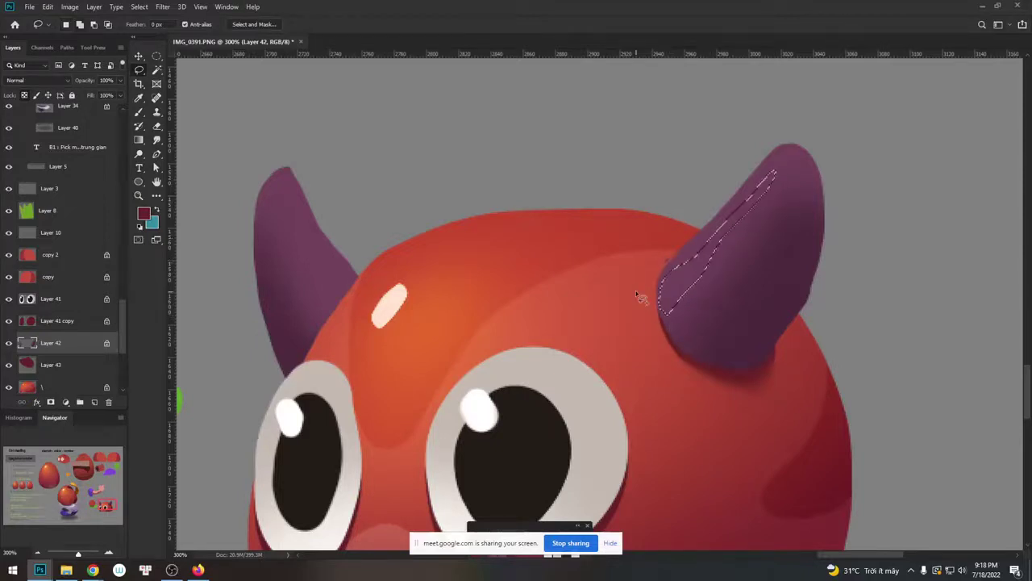
# Lasso a matching highlight strip on the left horn and brighten the selected horn areas with Levels.
pyautogui.moveTo(329, 303)
pyautogui.mouseDown()
pyautogui.moveTo(288, 226)
pyautogui.moveTo(295, 206)
pyautogui.moveTo(339, 300)
pyautogui.moveTo(331, 305)
pyautogui.moveTo(355, 281)
pyautogui.mouseUp()
pyautogui.hotkey('ctrl', 'l')
pyautogui.press('Return')
pyautogui.hotkey('ctrl', 'd')
pyautogui.scroll(-5, 355, 300)
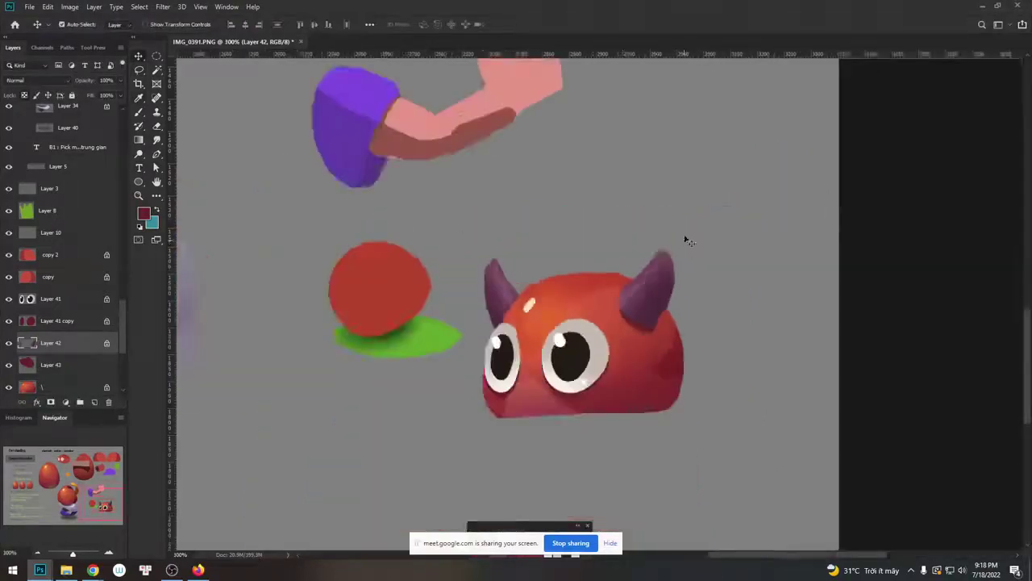
pyautogui.scroll(5, 645, 323)
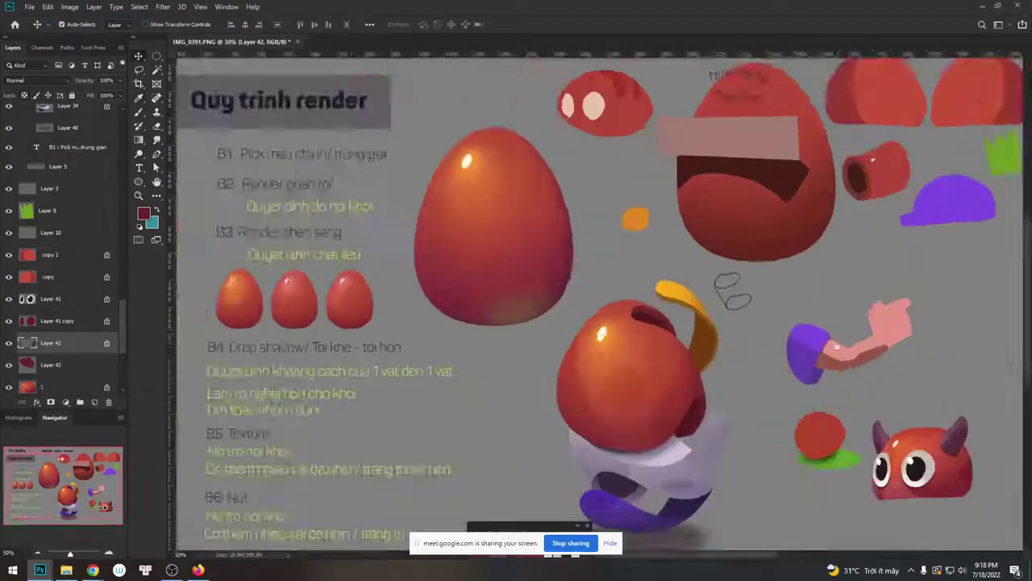
pyautogui.scroll(2, 652, 321)
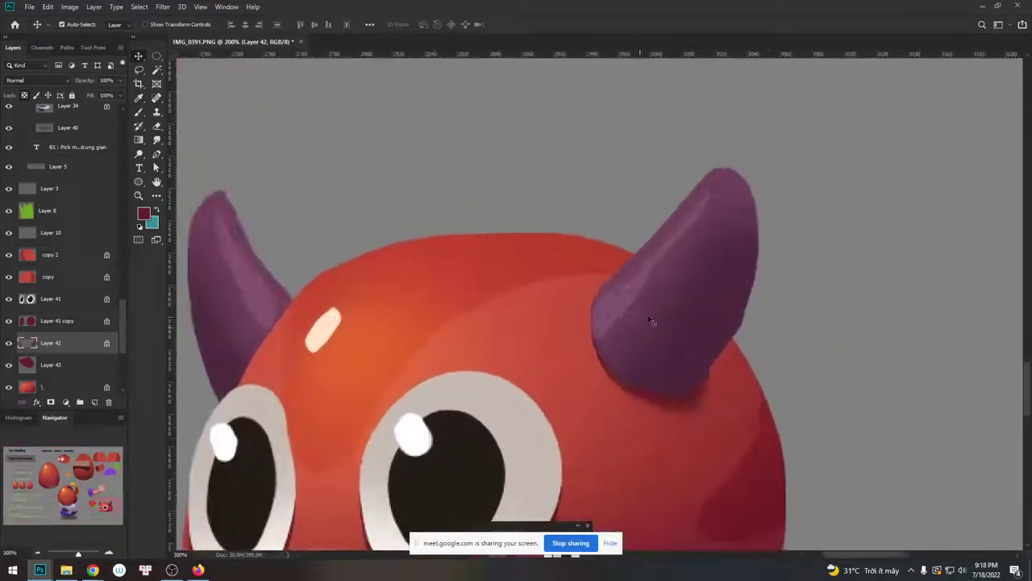
# Lasso two thin curved ring bands across each horn as one combined selection.
pyautogui.press('l')
pyautogui.moveTo(633, 264)
pyautogui.mouseDown()
pyautogui.moveTo(629, 342)
pyautogui.moveTo(685, 367)
pyautogui.moveTo(652, 328)
pyautogui.moveTo(633, 261)
pyautogui.moveTo(624, 317)
pyautogui.moveTo(710, 362)
pyautogui.moveTo(656, 330)
pyautogui.moveTo(714, 354)
pyautogui.mouseUp()
pyautogui.hotkey('ctrl', 'd')
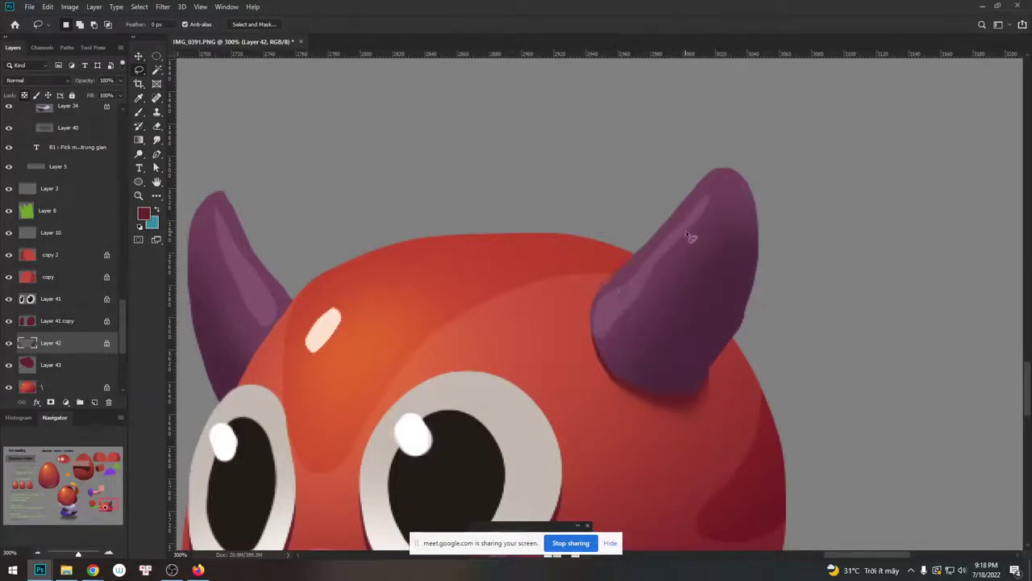
pyautogui.moveTo(676, 213)
pyautogui.mouseDown()
pyautogui.moveTo(663, 274)
pyautogui.moveTo(716, 310)
pyautogui.moveTo(676, 222)
pyautogui.mouseUp()
pyautogui.moveTo(661, 260); pyautogui.dragTo(833, 243)
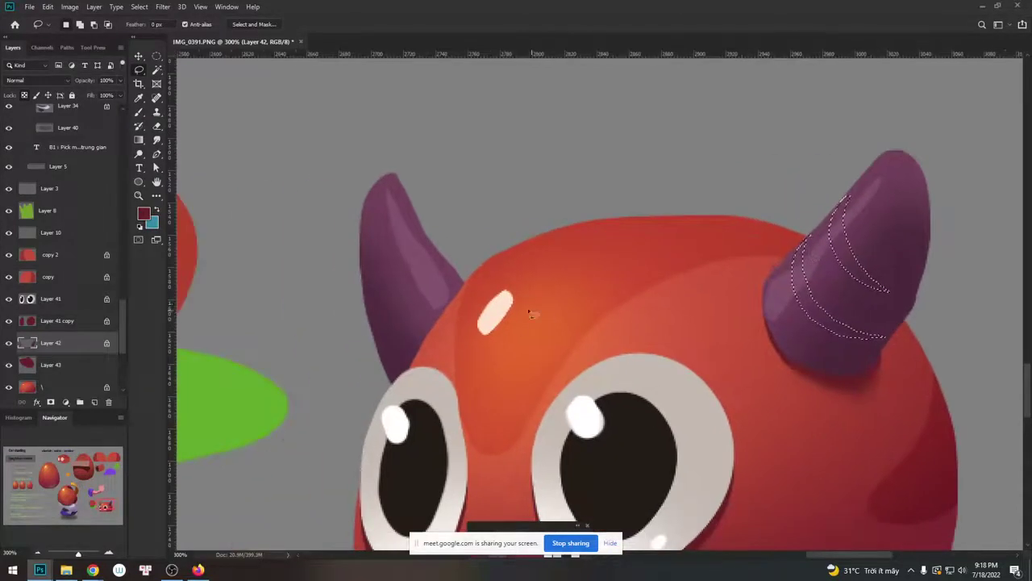
pyautogui.moveTo(444, 277); pyautogui.dragTo(458, 266)
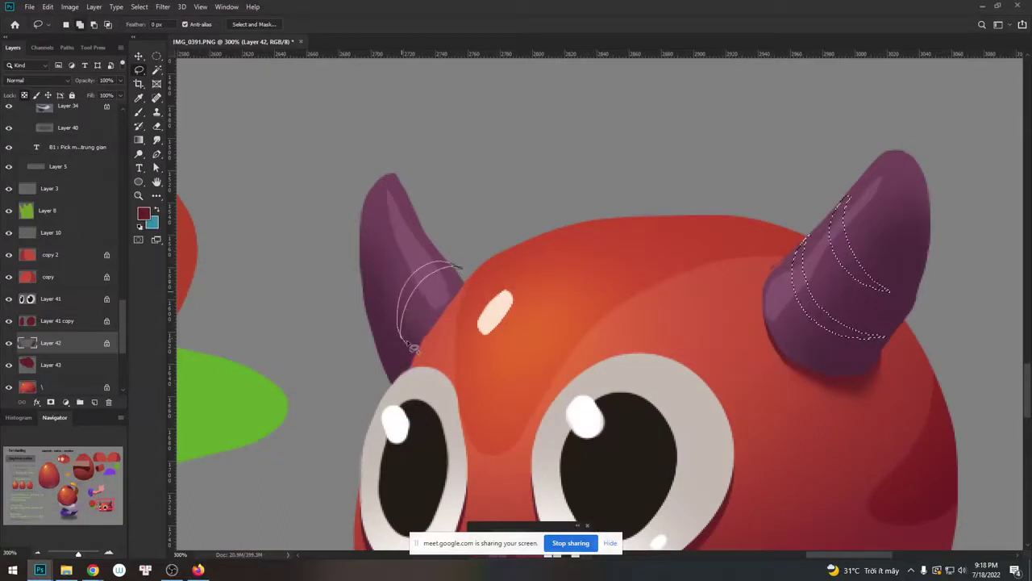
pyautogui.moveTo(385, 278)
pyautogui.mouseDown()
pyautogui.moveTo(419, 219)
pyautogui.moveTo(386, 276)
pyautogui.moveTo(399, 240)
pyautogui.moveTo(422, 232)
pyautogui.moveTo(386, 281)
pyautogui.mouseUp()
# Fill the selected ring bands on a new layer with dark purple #381c2b, starting from a colour sampled on the left horn.
pyautogui.press('b')
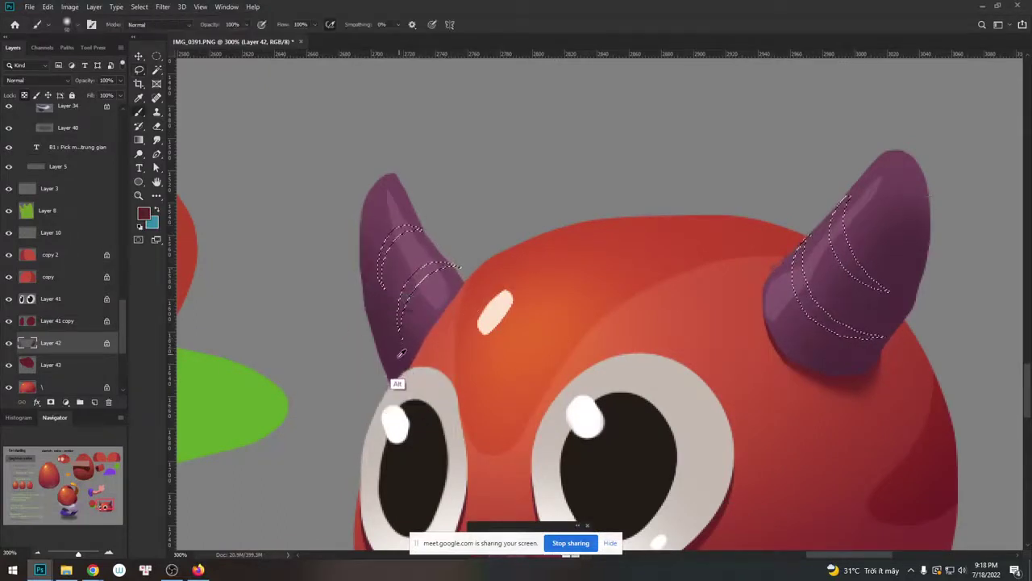
pyautogui.keyDown('alt'); pyautogui.click(403, 350); pyautogui.keyUp('alt')
pyautogui.press('n')
pyautogui.click(808, 235)
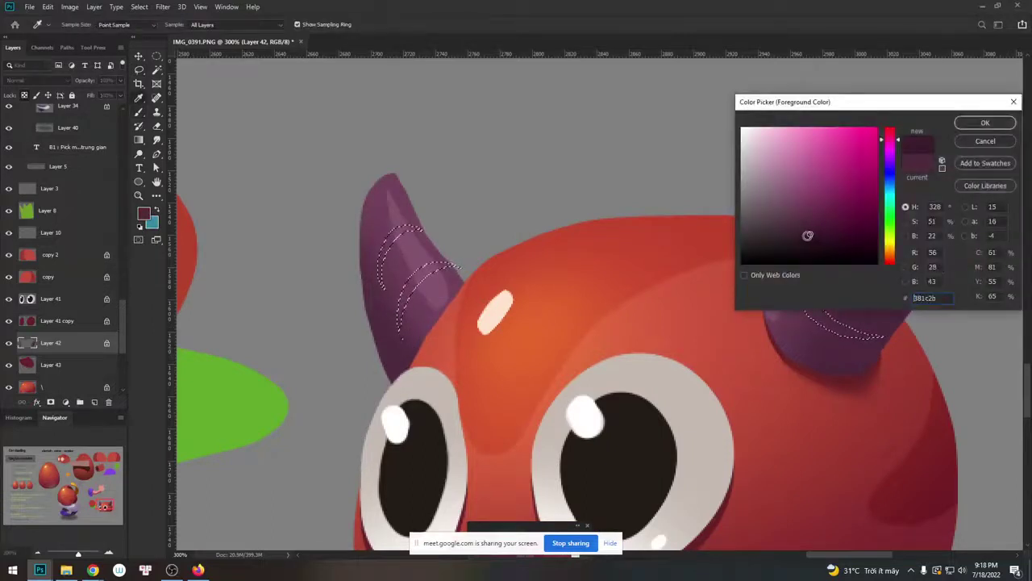
pyautogui.press('Return')
pyautogui.hotkey('ctrl', 'shift', 'n')
pyautogui.press('Return')
pyautogui.hotkey('alt', 'BackSpace')
pyautogui.hotkey('ctrl', 'd')
pyautogui.hotkey('ctrl', '-')
pyautogui.hotkey('ctrl', '-')
pyautogui.hotkey('ctrl', '-')
pyautogui.hotkey('ctrl', '-')
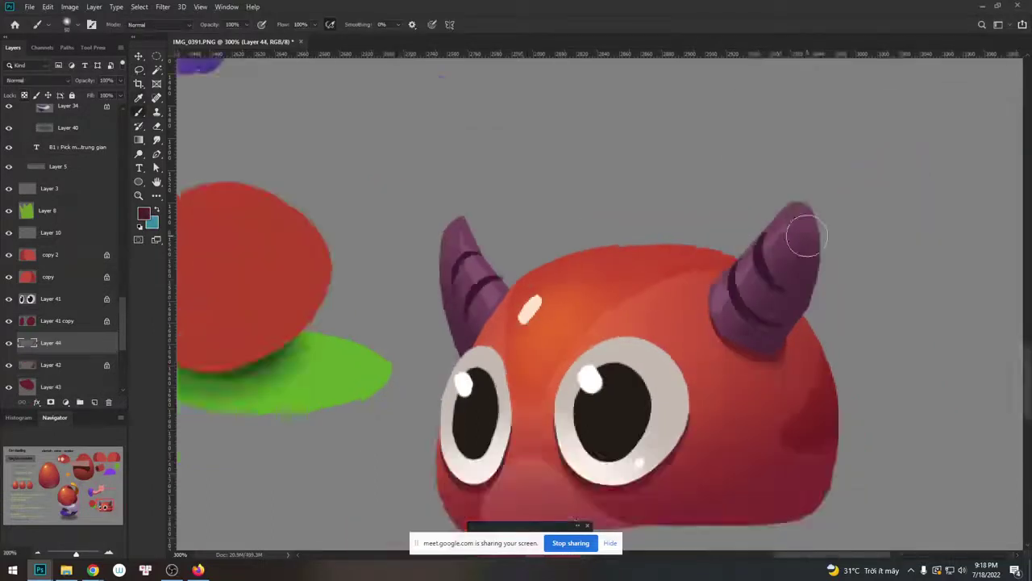
# Touch up the edges of the right horn's dark bands with a different brush preset, using purples sampled from the horn.
pyautogui.scroll(5, 613, 305)
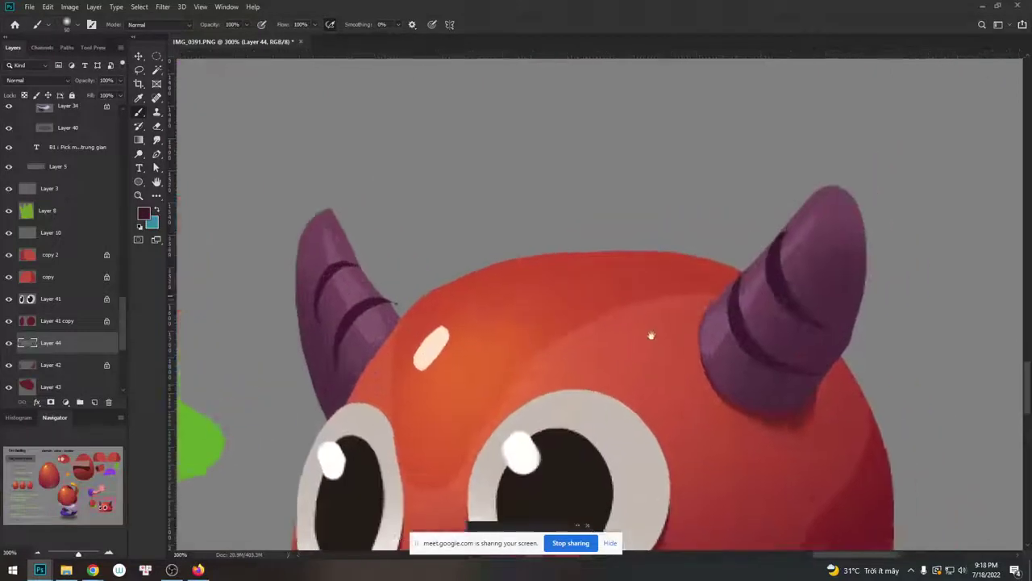
pyautogui.rightClick(682, 290)
pyautogui.doubleClick(801, 410)
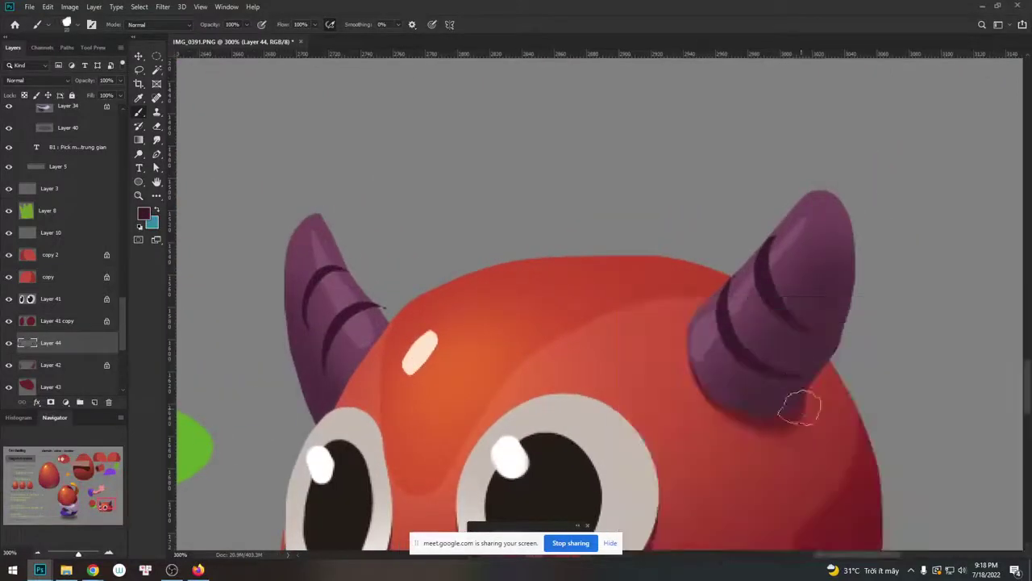
pyautogui.press('r')
pyautogui.moveTo(807, 345); pyautogui.dragTo(780, 417)
pyautogui.keyDown('alt'); pyautogui.click(696, 376); pyautogui.keyUp('alt')
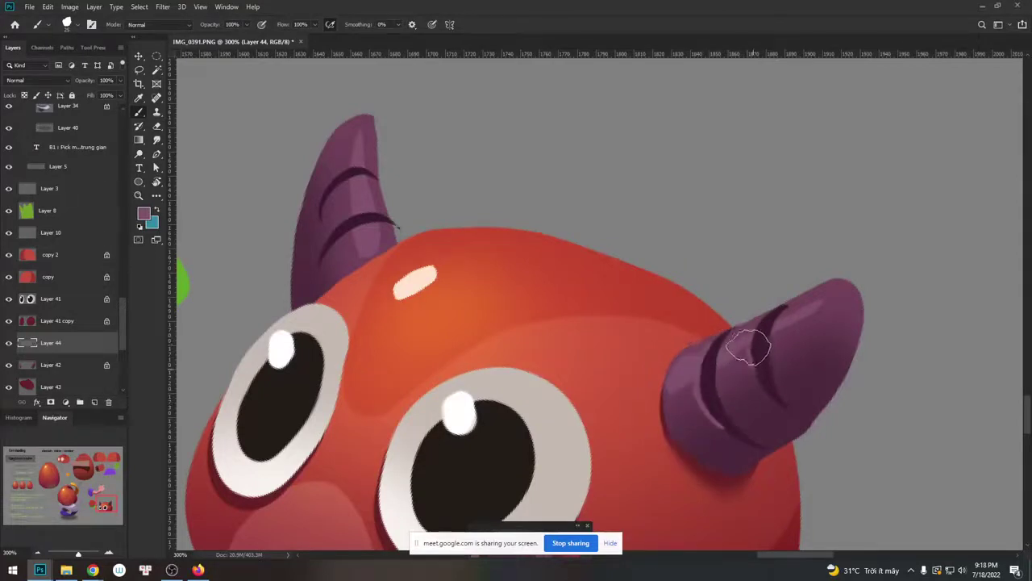
pyautogui.press('alt')
pyautogui.keyDown('alt'); pyautogui.click(705, 432); pyautogui.keyUp('alt')
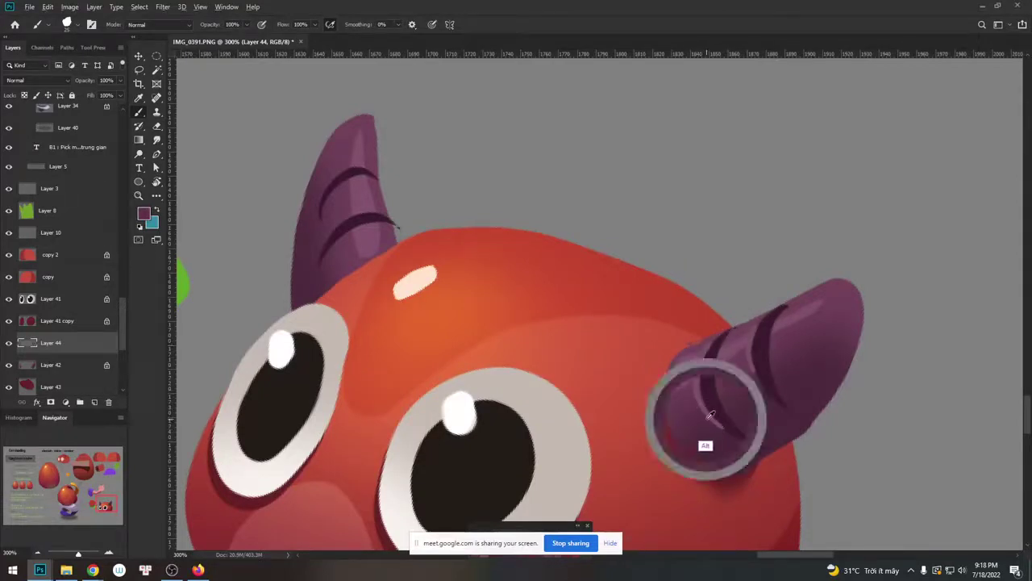
pyautogui.keyDown('alt'); pyautogui.click(756, 351); pyautogui.keyUp('alt')
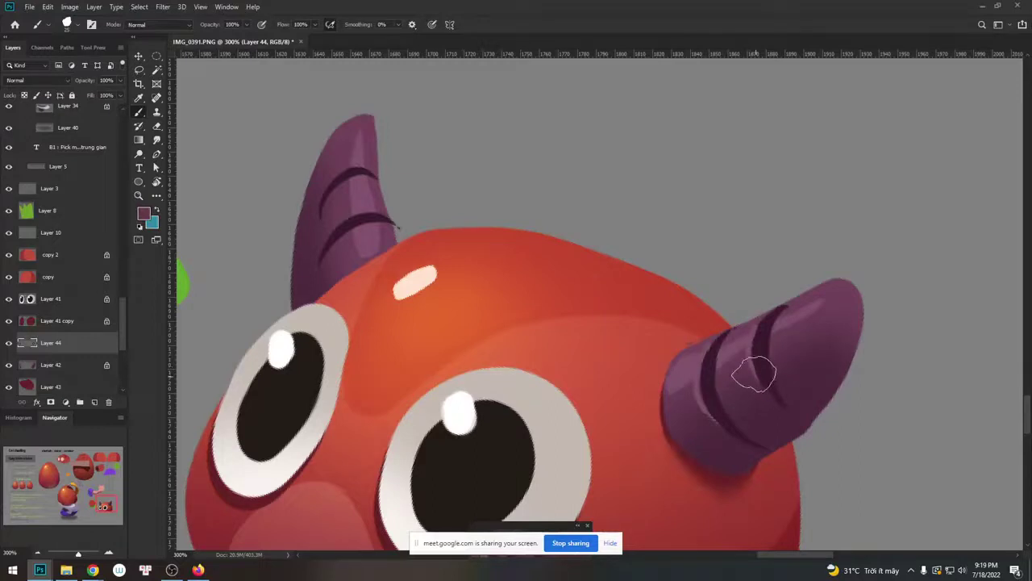
pyautogui.press('Escape')
pyautogui.press('1')
pyautogui.hotkey('ctrl', '-')
pyautogui.hotkey('ctrl', '-')
pyautogui.hotkey('ctrl', '+')
pyautogui.hotkey('ctrl', '+')
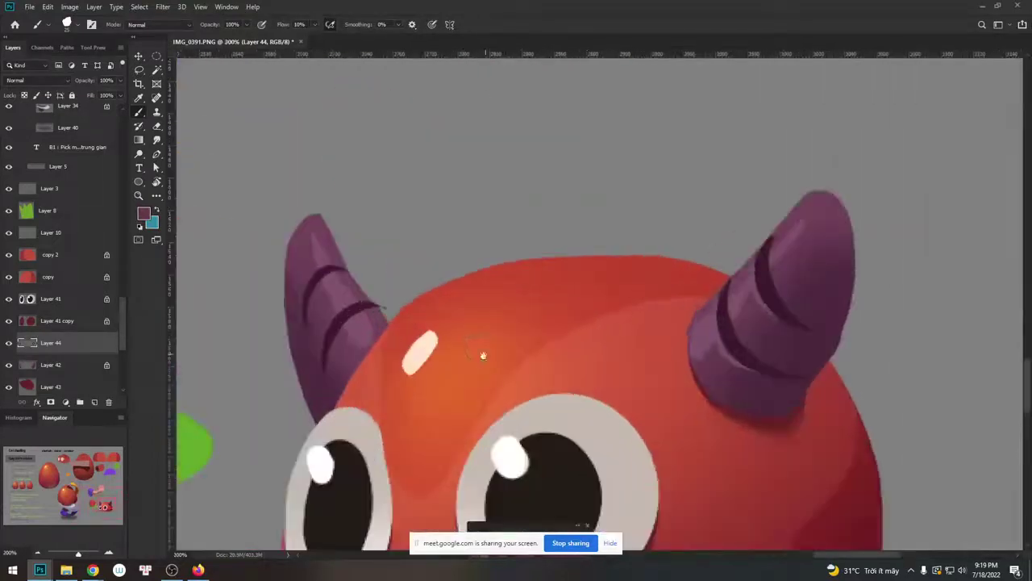
# Paint small highlights between the bands on the horns' layer with a lighter pinkish purple derived from the left horn's colour.
pyautogui.moveTo(483, 355); pyautogui.dragTo(707, 355)
pyautogui.keyDown('alt'); pyautogui.click(576, 325); pyautogui.keyUp('alt')
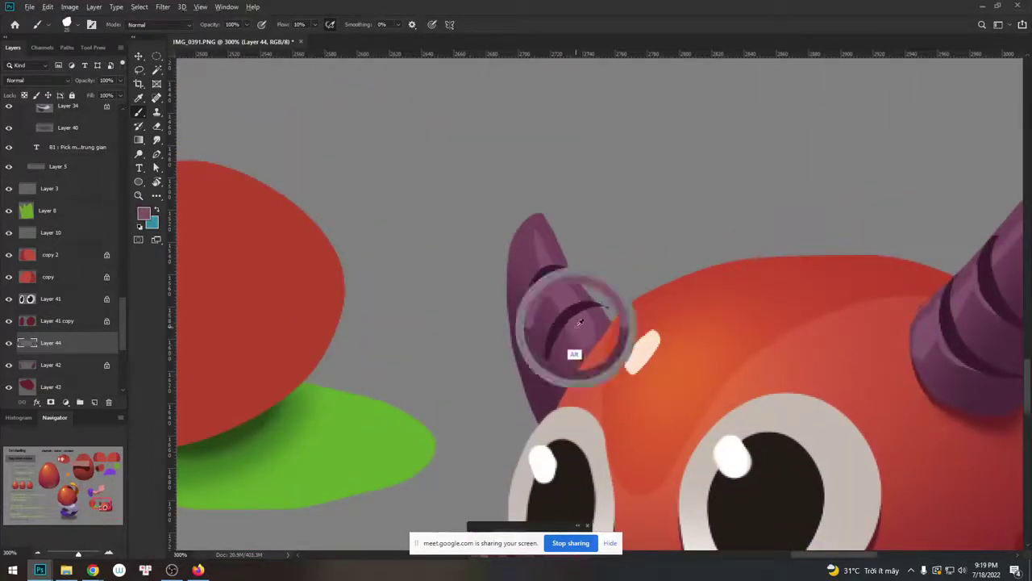
pyautogui.keyDown('ctrl'); pyautogui.click(574, 332); pyautogui.keyUp('ctrl')
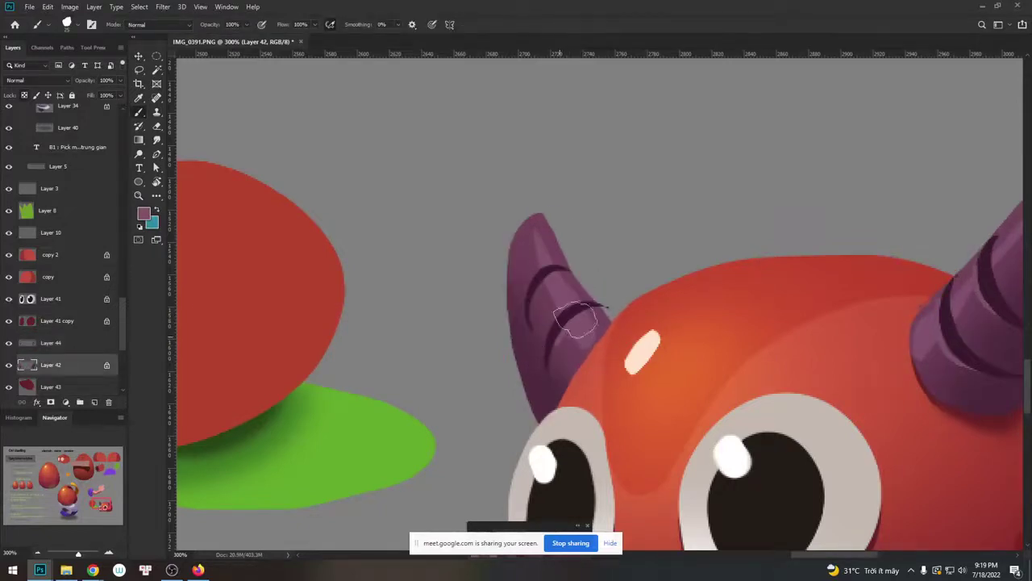
pyautogui.press('r')
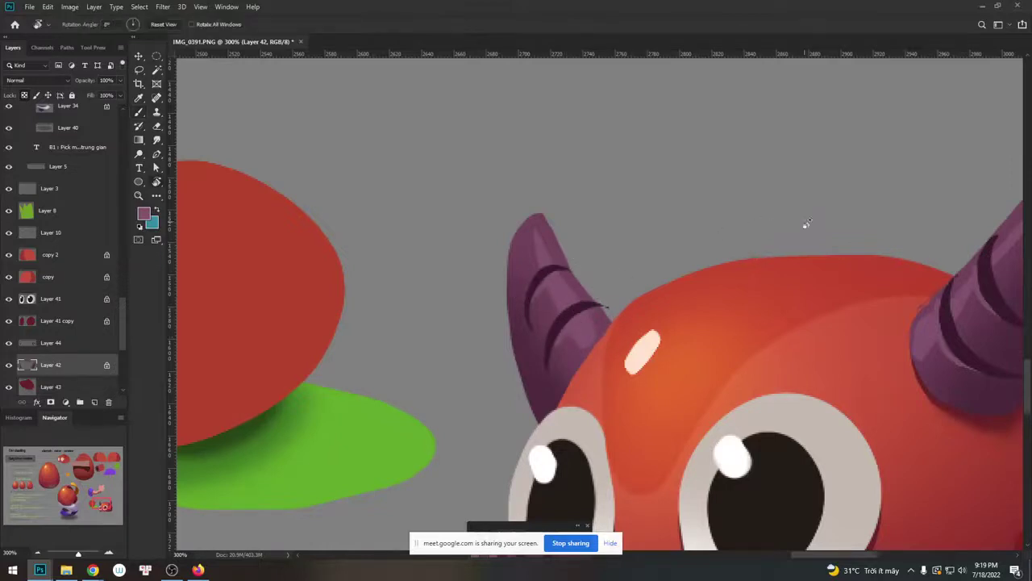
pyautogui.moveTo(804, 223); pyautogui.dragTo(753, 346)
pyautogui.keyDown('alt'); pyautogui.click(577, 277); pyautogui.keyUp('alt')
pyautogui.press('n')
pyautogui.click(769, 243)
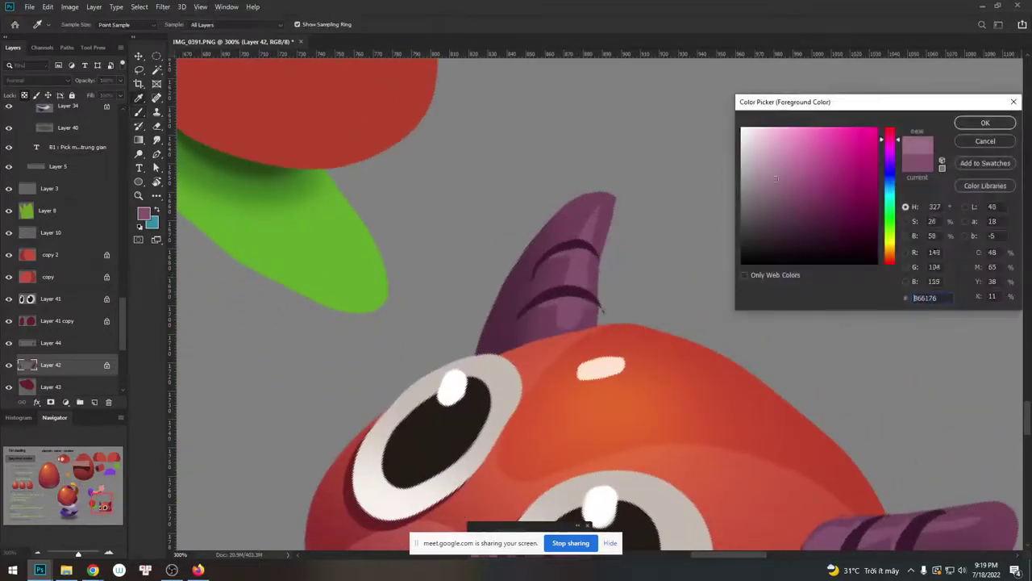
pyautogui.press('Return')
pyautogui.press('b')
pyautogui.moveTo(587, 264); pyautogui.dragTo(591, 231)
pyautogui.hotkey('ctrl', 'z')
pyautogui.press('Escape')
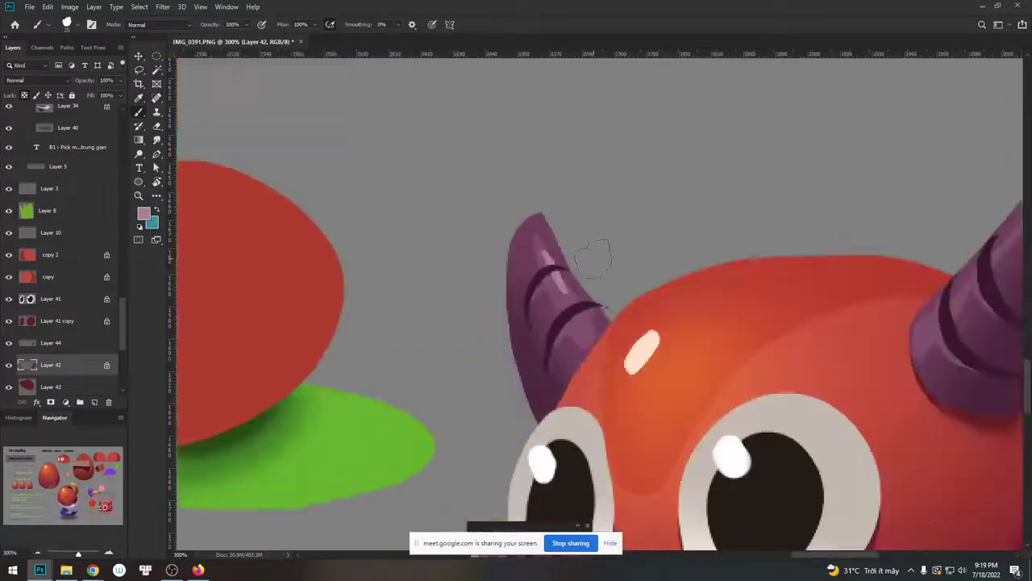
pyautogui.hotkey('ctrl', '-')
pyautogui.moveTo(811, 297); pyautogui.dragTo(705, 301)
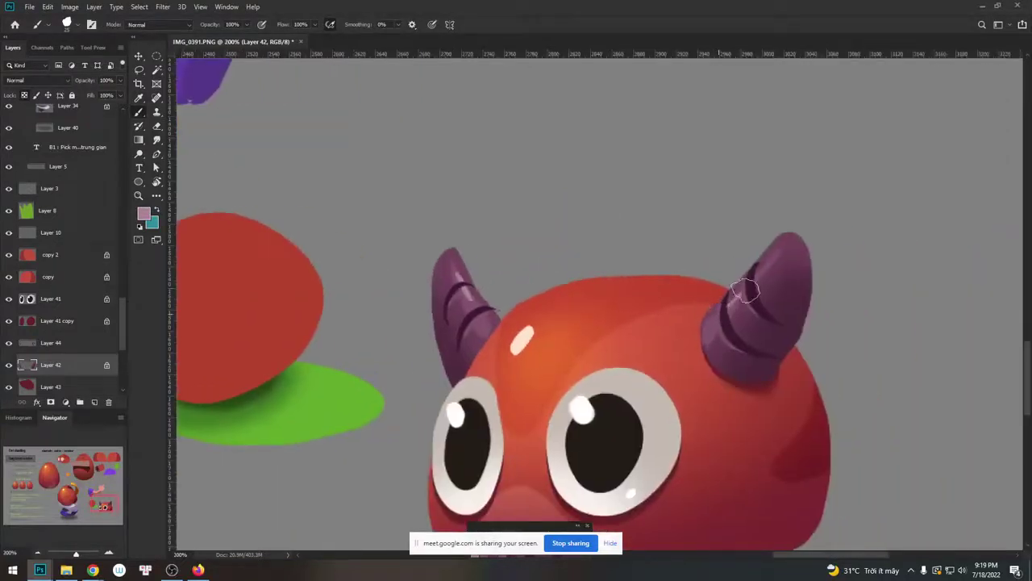
# Examine the ringed, highlighted horns against the whole sheet and up close.
pyautogui.hotkey('ctrl', '-')
pyautogui.hotkey('ctrl', '-')
pyautogui.hotkey('ctrl', '-')
pyautogui.hotkey('ctrl', '-')
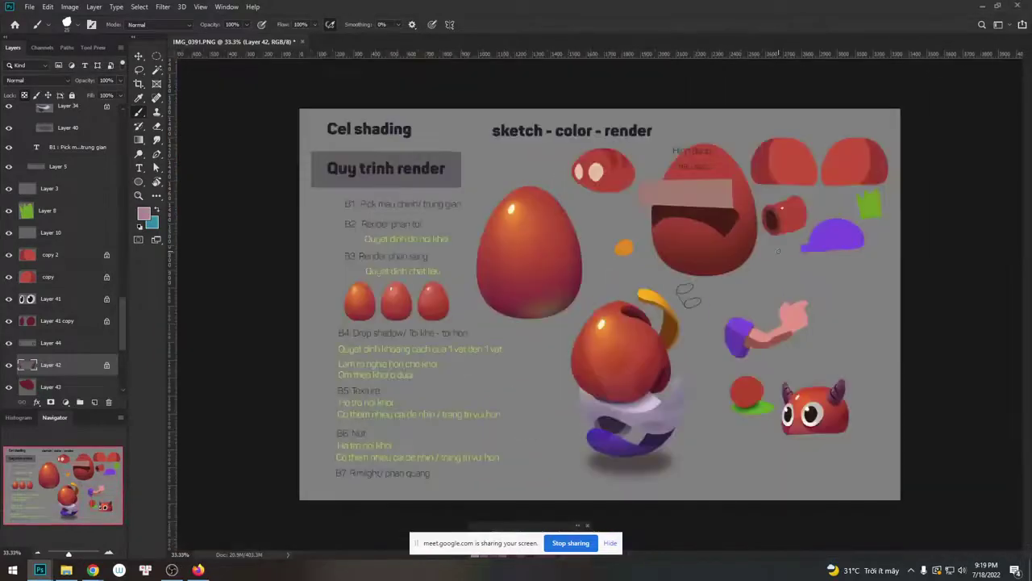
pyautogui.hotkey('ctrl', '+')
pyautogui.moveTo(796, 393); pyautogui.dragTo(590, 258)
pyautogui.scroll(4, 590, 258)
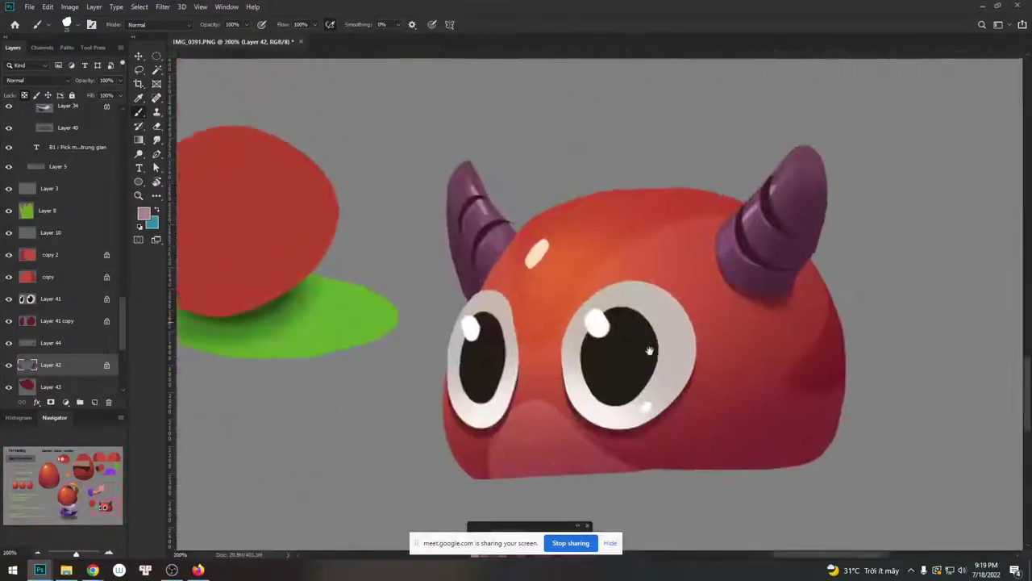
# Lasso a leafy, multi-lobed hair shape on top of the head between the two horns.
pyautogui.press('l')
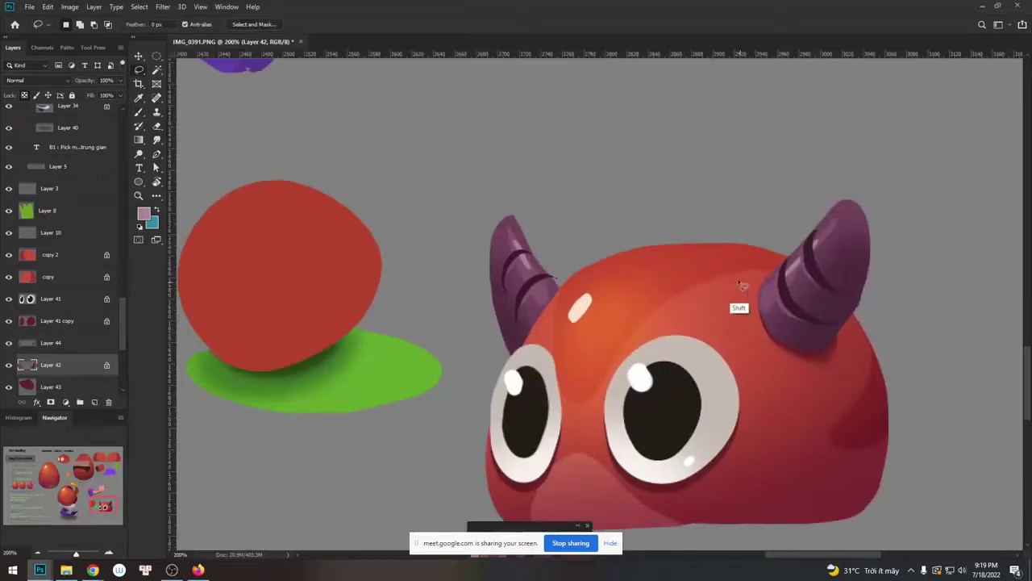
pyautogui.moveTo(604, 315)
pyautogui.mouseDown()
pyautogui.moveTo(627, 282)
pyautogui.moveTo(684, 246)
pyautogui.moveTo(785, 251)
pyautogui.moveTo(804, 211)
pyautogui.moveTo(801, 185)
pyautogui.moveTo(766, 202)
pyautogui.moveTo(740, 105)
pyautogui.moveTo(695, 99)
pyautogui.moveTo(639, 206)
pyautogui.moveTo(562, 173)
pyautogui.mouseUp()
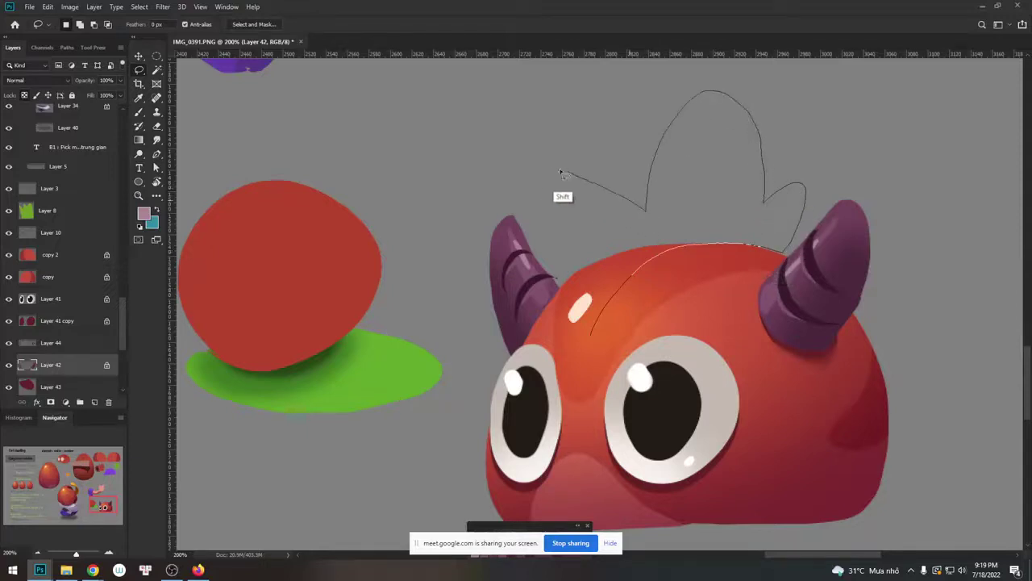
pyautogui.moveTo(545, 234)
pyautogui.mouseDown()
pyautogui.moveTo(571, 256)
pyautogui.moveTo(544, 269)
pyautogui.moveTo(528, 306)
pyautogui.moveTo(589, 337)
pyautogui.mouseUp()
# Fill the leafy hair selection with light green #6ebb4c on a new layer.
pyautogui.moveTo(890, 221); pyautogui.dragTo(890, 228)
pyautogui.click(824, 194)
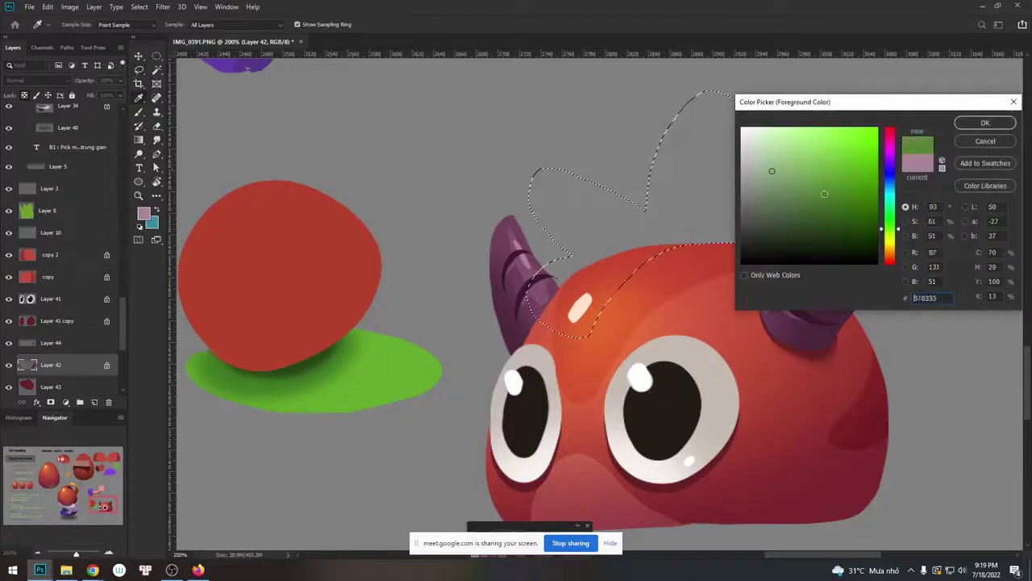
pyautogui.moveTo(823, 194); pyautogui.dragTo(825, 187)
pyautogui.click(702, 315)
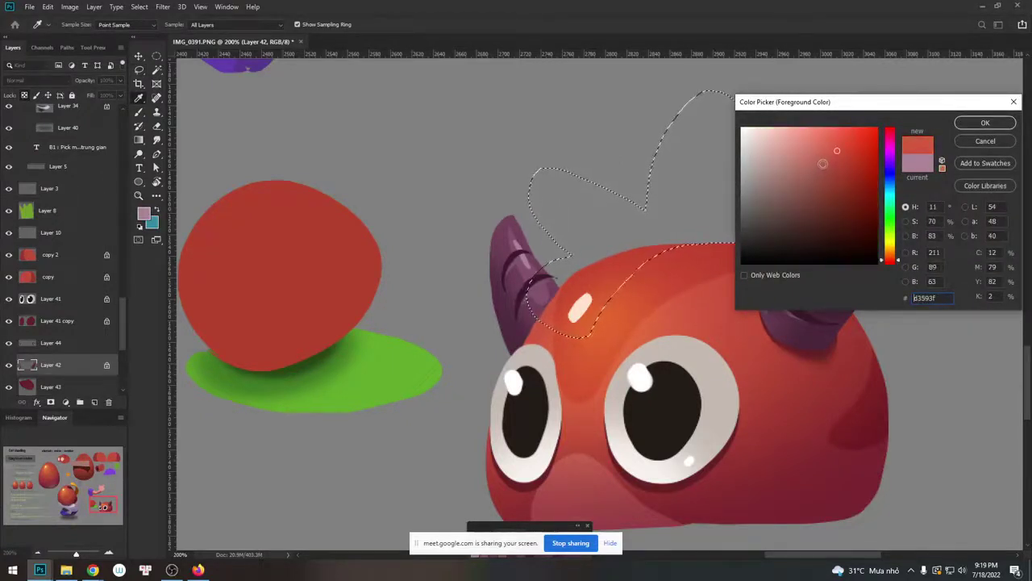
pyautogui.click(822, 166)
pyautogui.moveTo(890, 245); pyautogui.dragTo(891, 226)
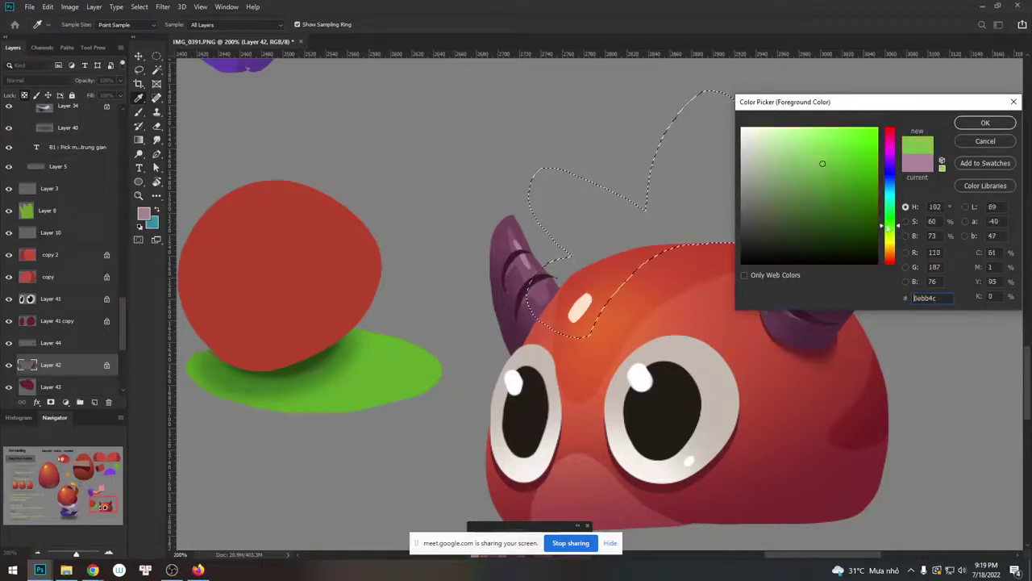
pyautogui.press('Return')
pyautogui.hotkey('ctrl', 'shift', 'n')
pyautogui.press('Return')
pyautogui.hotkey('alt', 'BackSpace')
pyautogui.hotkey('ctrl', 'd')
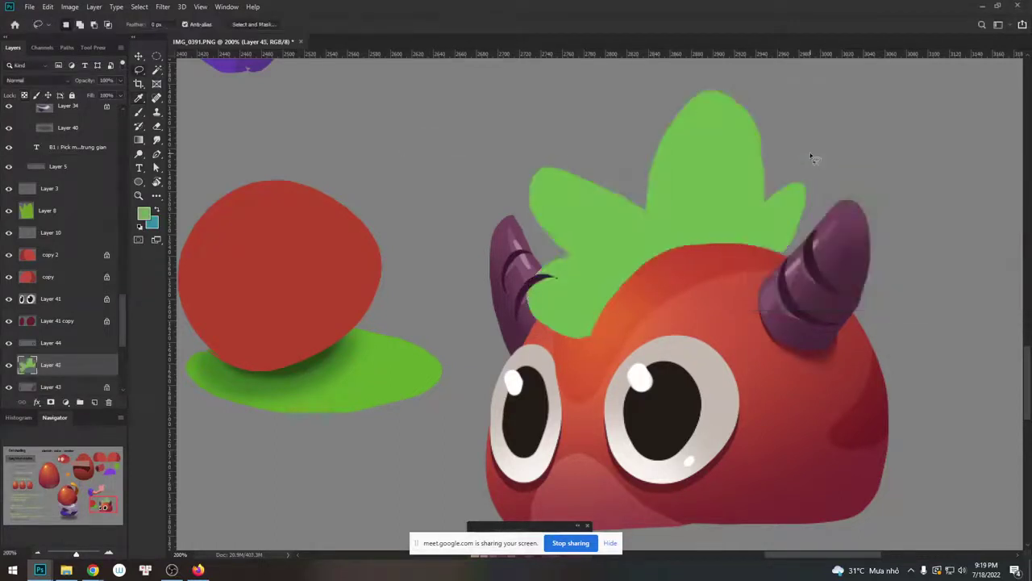
# Move the green leaf layer above the copy 2 layer so it covers the horn bands.
pyautogui.press('v')
pyautogui.moveTo(68, 349); pyautogui.dragTo(72, 259)
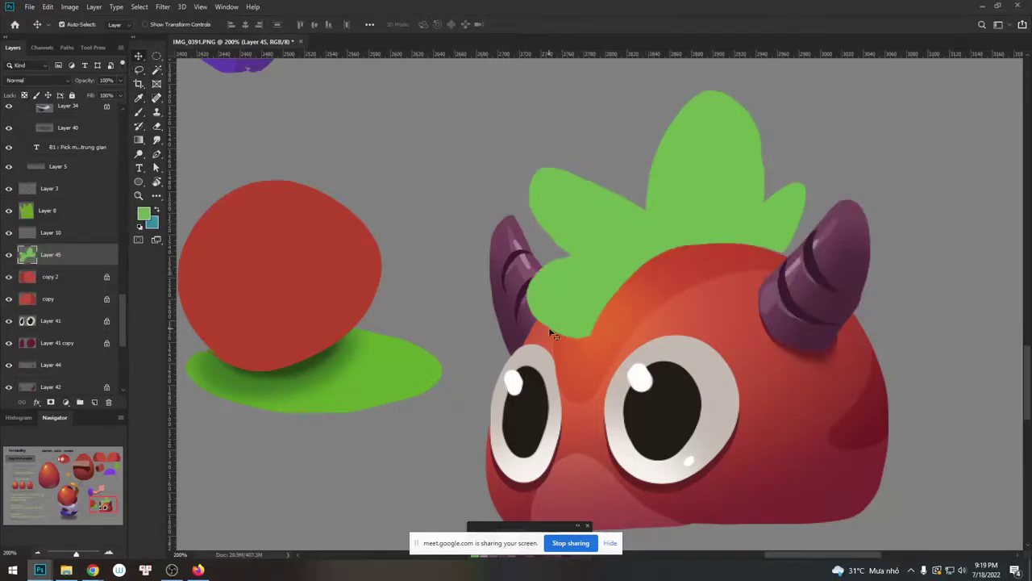
pyautogui.moveTo(555, 306); pyautogui.dragTo(537, 304)
pyautogui.hotkey('ctrl', 'z')
# Lasso a slightly inset leafy outline over the green hair, leaving a thin rim along the lobes' outer edges.
pyautogui.press('l')
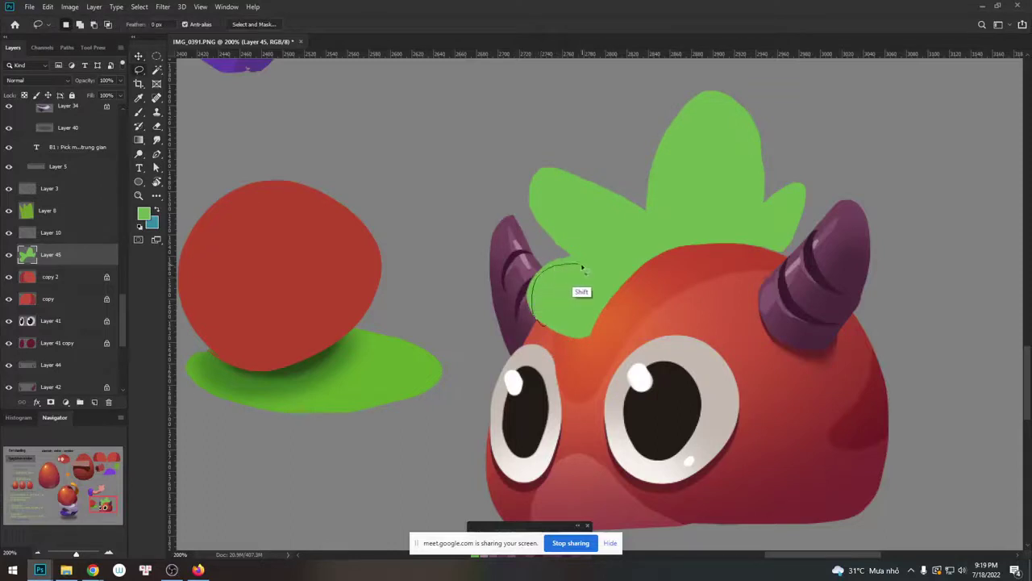
pyautogui.moveTo(583, 268); pyautogui.dragTo(555, 326)
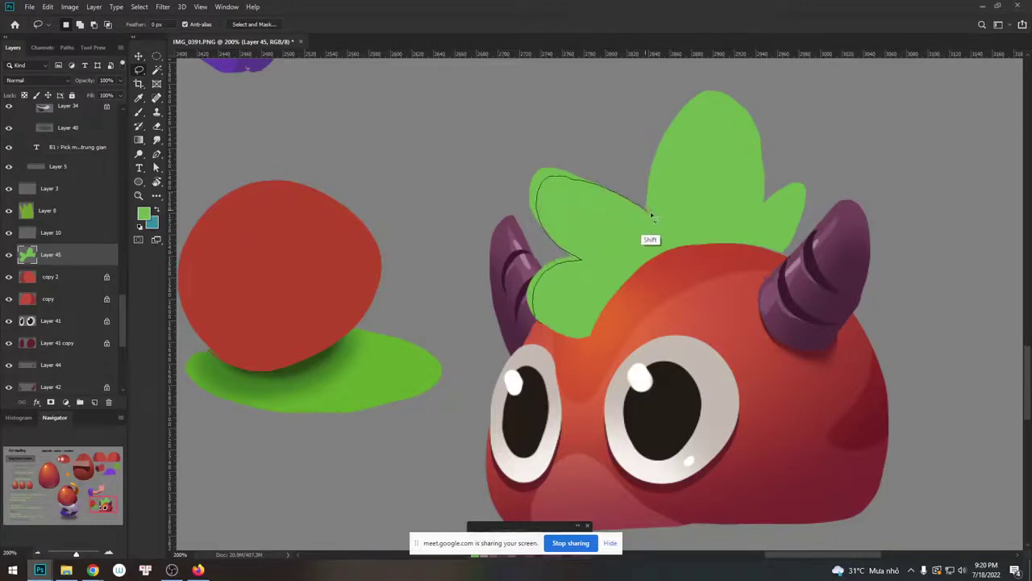
pyautogui.moveTo(706, 103)
pyautogui.mouseDown()
pyautogui.moveTo(734, 100)
pyautogui.moveTo(766, 133)
pyautogui.mouseUp()
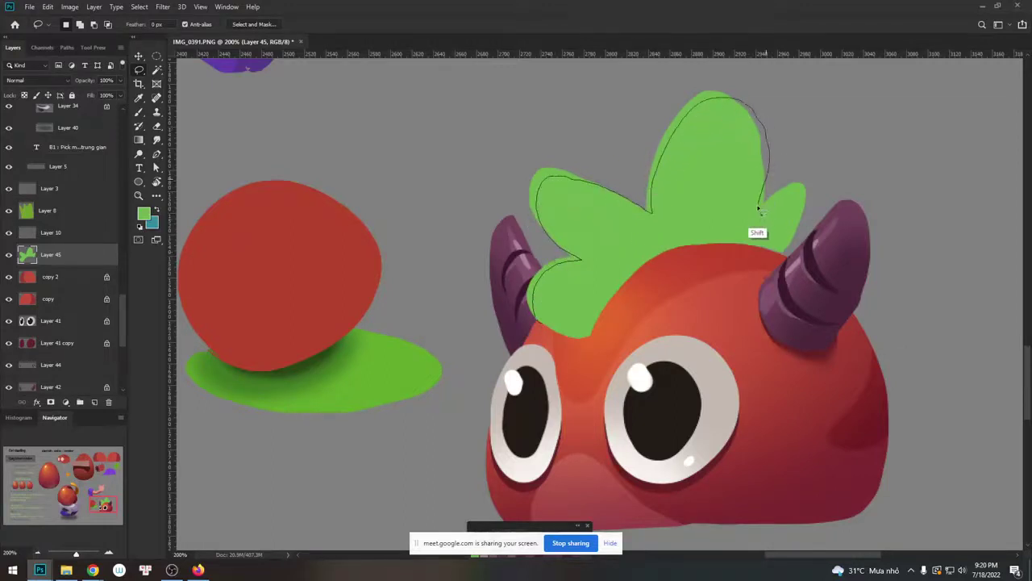
pyautogui.moveTo(799, 190)
pyautogui.mouseDown()
pyautogui.moveTo(788, 286)
pyautogui.moveTo(782, 266)
pyautogui.mouseUp()
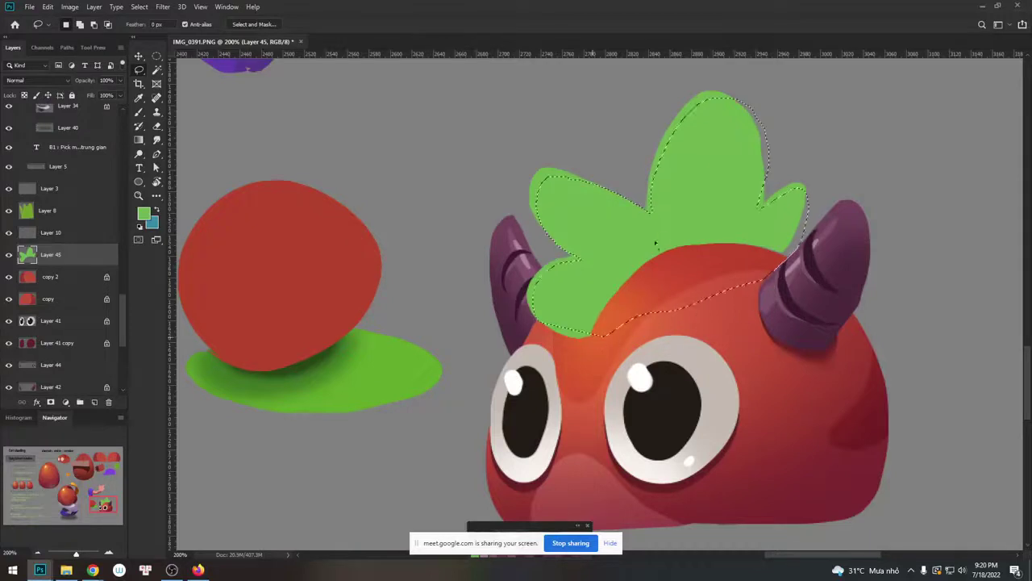
# Fill the inset hair selection with the darker green #5d9d41, keeping the layer's transparent pixels locked.
pyautogui.press('b')
pyautogui.press('n')
pyautogui.click(821, 186)
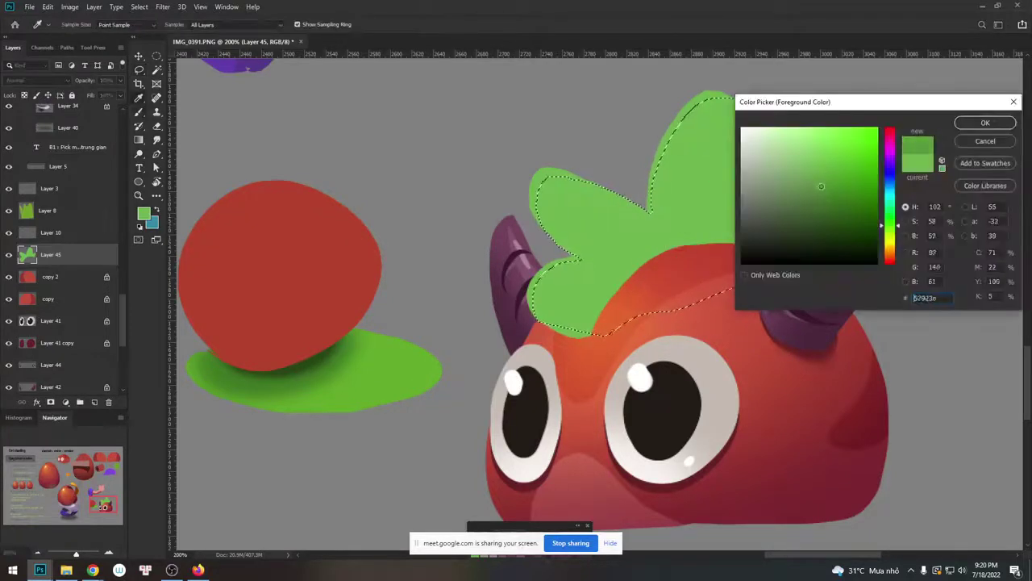
pyautogui.press('Return')
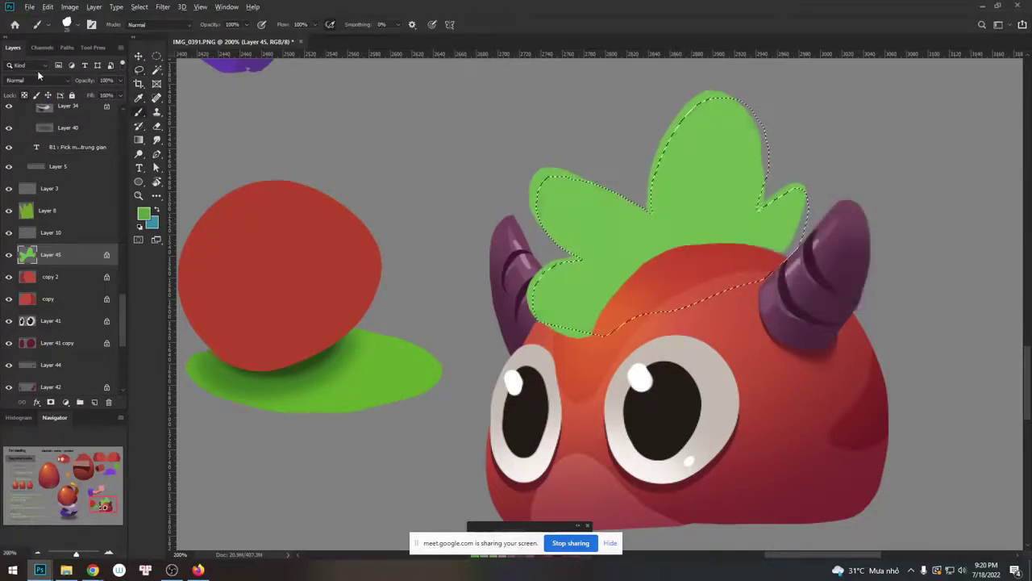
# Check the hair's light and dark values against the head and horns in a grayscale proof preview.
pyautogui.hotkey('ctrl', 'y')
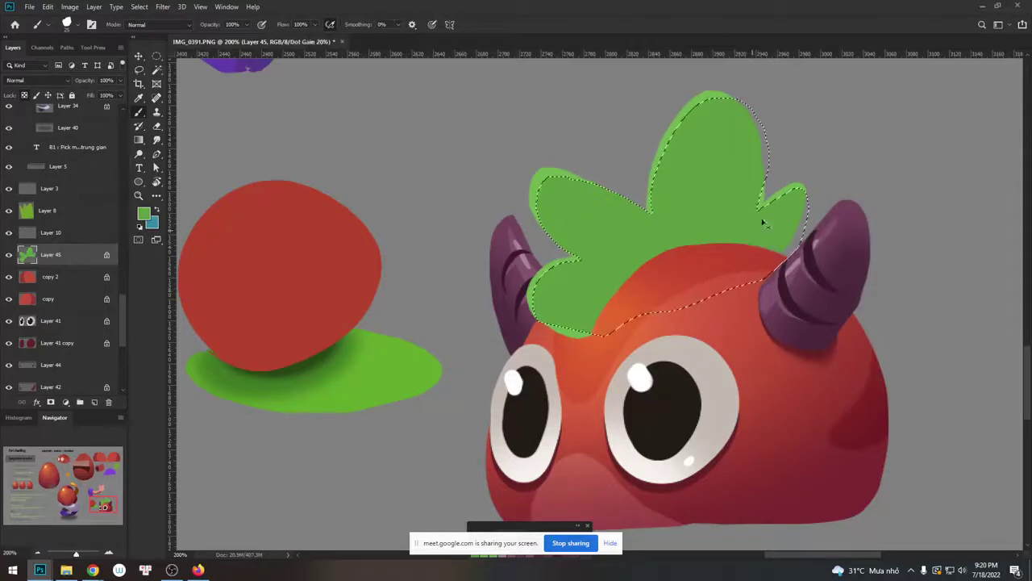
pyautogui.hotkey('ctrl', 't')
pyautogui.press('Return')
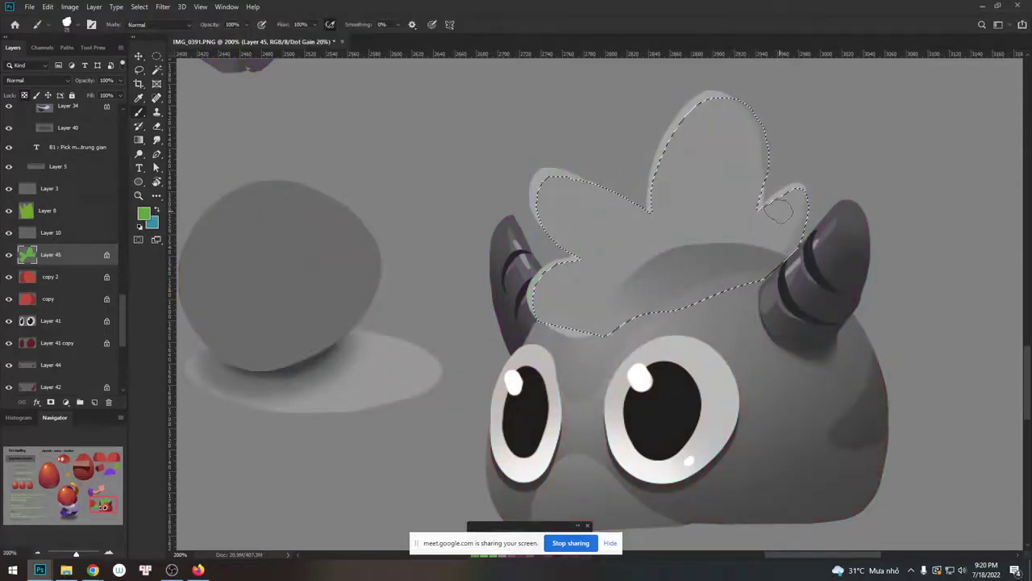
pyautogui.hotkey('ctrl', 'u')
pyautogui.press('Escape')
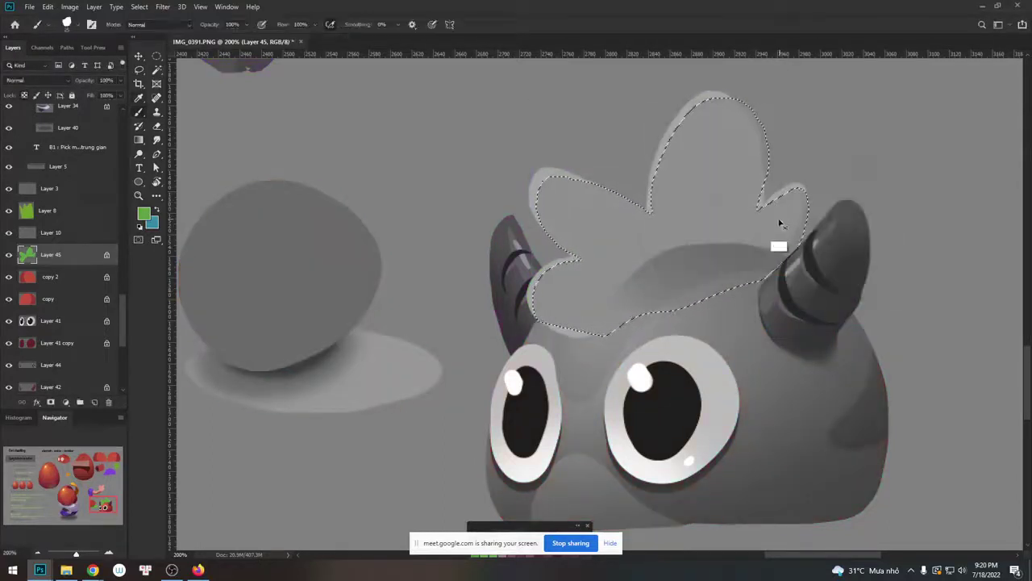
pyautogui.hotkey('ctrl', 'y')
# Fill the inset hair selection with deep green #2f6624 and clear the selection.
pyautogui.press('n')
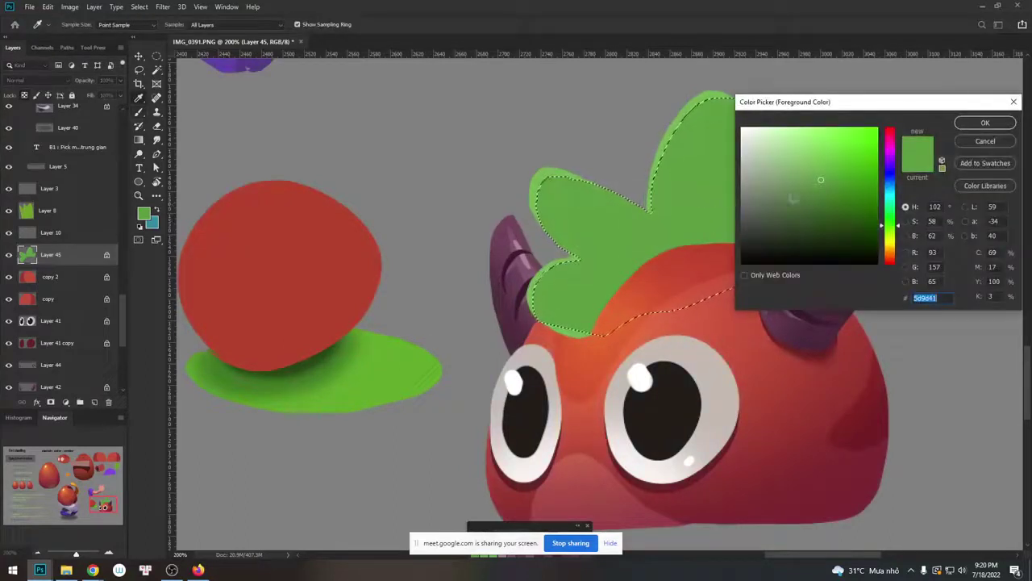
pyautogui.click(825, 192)
pyautogui.click(829, 210)
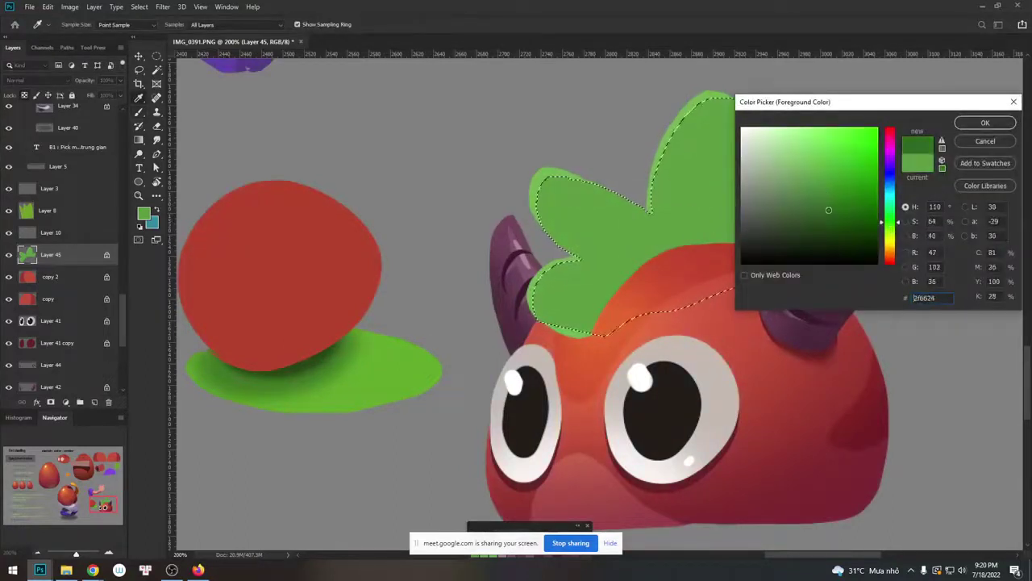
pyautogui.press('Return')
pyautogui.hotkey('alt', 'Delete')
pyautogui.hotkey('ctrl', 'd')
# Undo the deep green hair fill and deselect the inset leaf area.
pyautogui.hotkey('ctrl', '-')
pyautogui.hotkey('ctrl', '-')
pyautogui.hotkey('ctrl', '-')
pyautogui.hotkey('ctrl', '-')
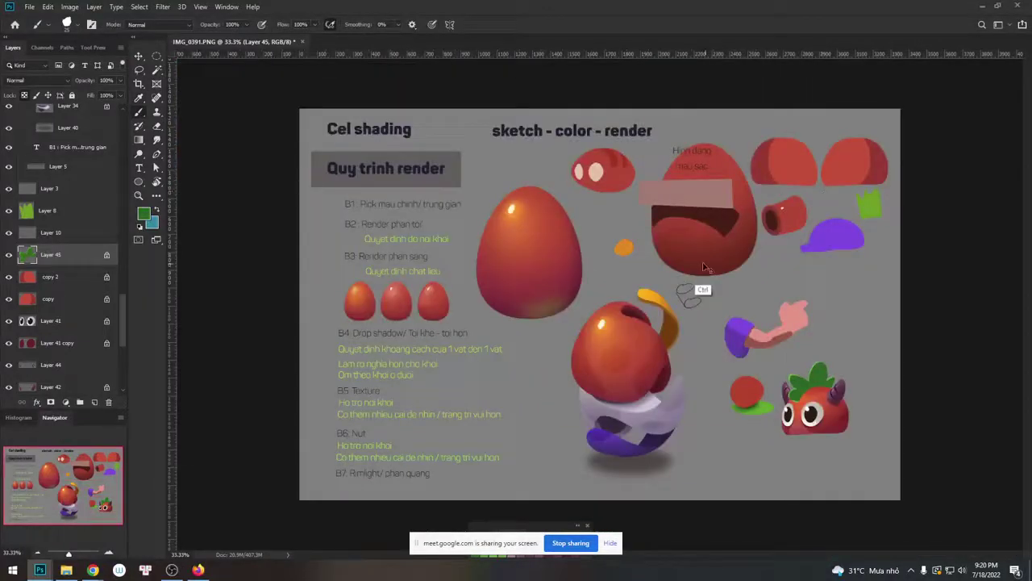
pyautogui.hotkey('ctrl', '+')
pyautogui.hotkey('ctrl', 'z')
pyautogui.hotkey('ctrl', '+')
pyautogui.moveTo(757, 316); pyautogui.dragTo(405, 172)
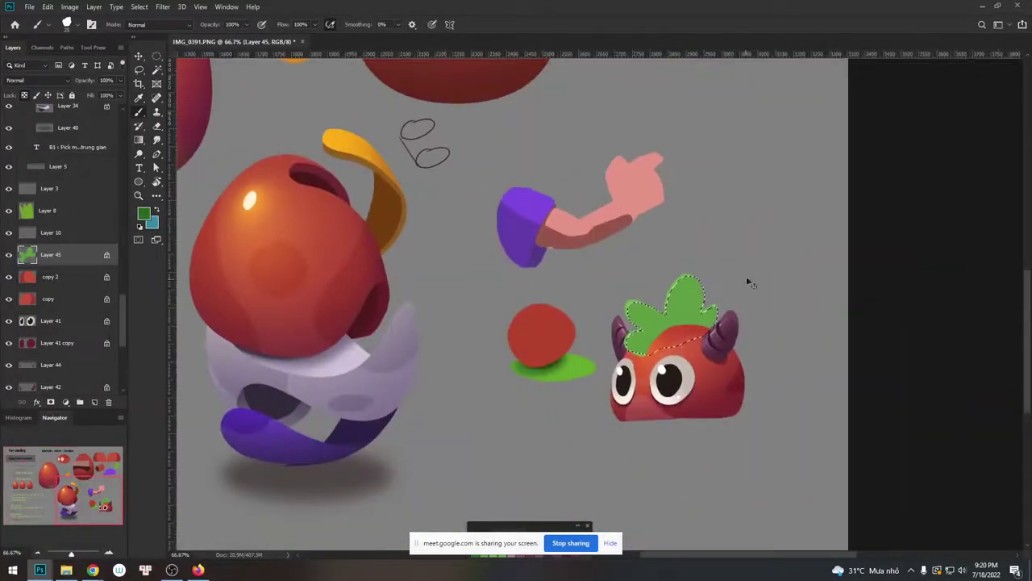
pyautogui.hotkey('ctrl', 'd')
pyautogui.hotkey('ctrl', '-')
pyautogui.hotkey('ctrl', '+')
pyautogui.hotkey('ctrl', '+')
pyautogui.hotkey('ctrl', '+')
pyautogui.moveTo(730, 301); pyautogui.dragTo(545, 180)
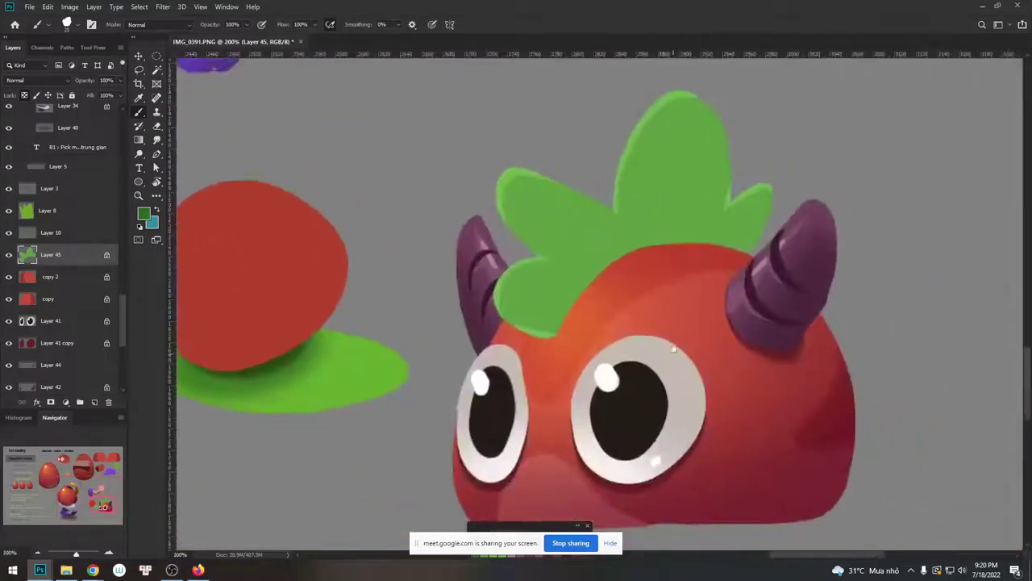
pyautogui.moveTo(664, 222); pyautogui.dragTo(744, 173)
pyautogui.hotkey('ctrl', 'z')
pyautogui.hotkey('ctrl', '-')
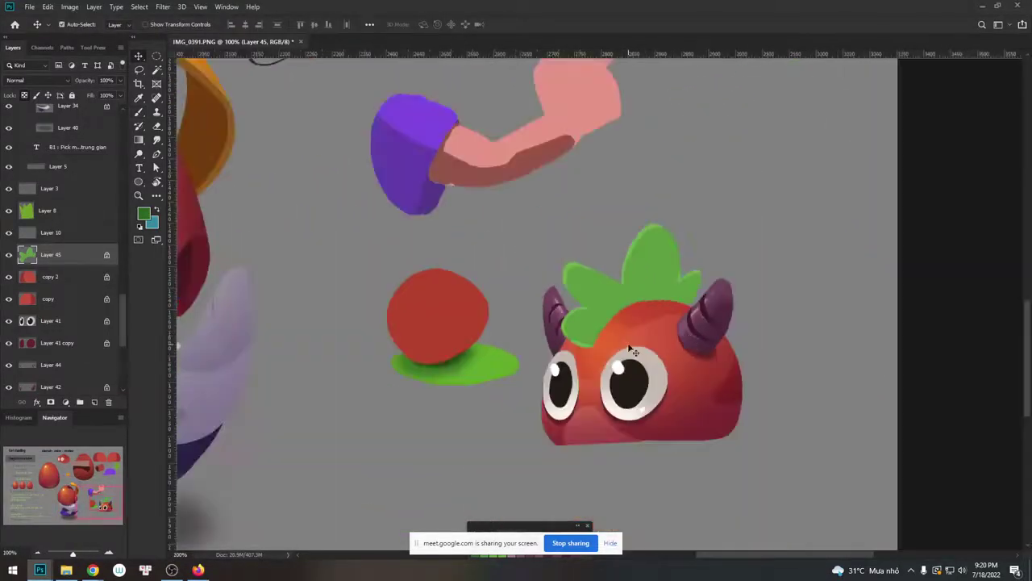
# Delete the leafy green hair layer from the character's head.
pyautogui.press('Delete')
pyautogui.hotkey('ctrl', '-')
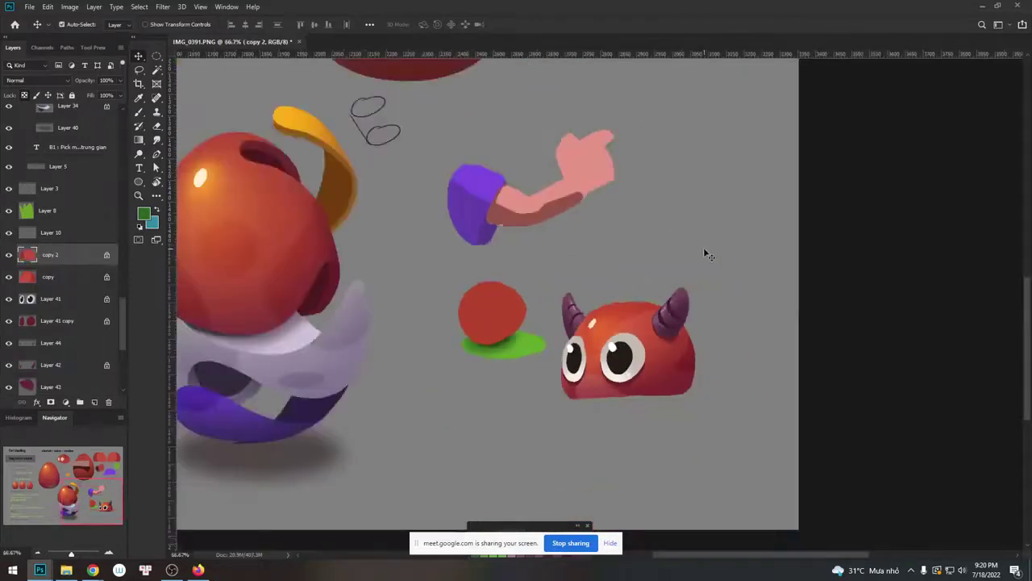
pyautogui.hotkey('ctrl', '+')
pyautogui.hotkey('ctrl', '+')
pyautogui.moveTo(666, 368); pyautogui.dragTo(672, 186)
pyautogui.hotkey('ctrl', '-')
pyautogui.hotkey('ctrl', '-')
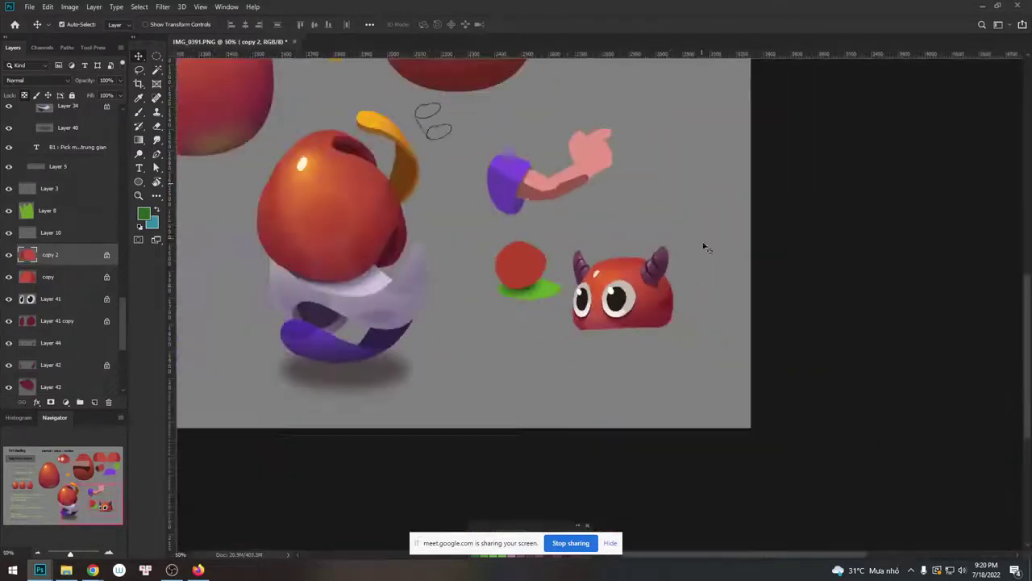
pyautogui.hotkey('ctrl', '+')
pyautogui.hotkey('ctrl', '+')
pyautogui.hotkey('ctrl', '+')
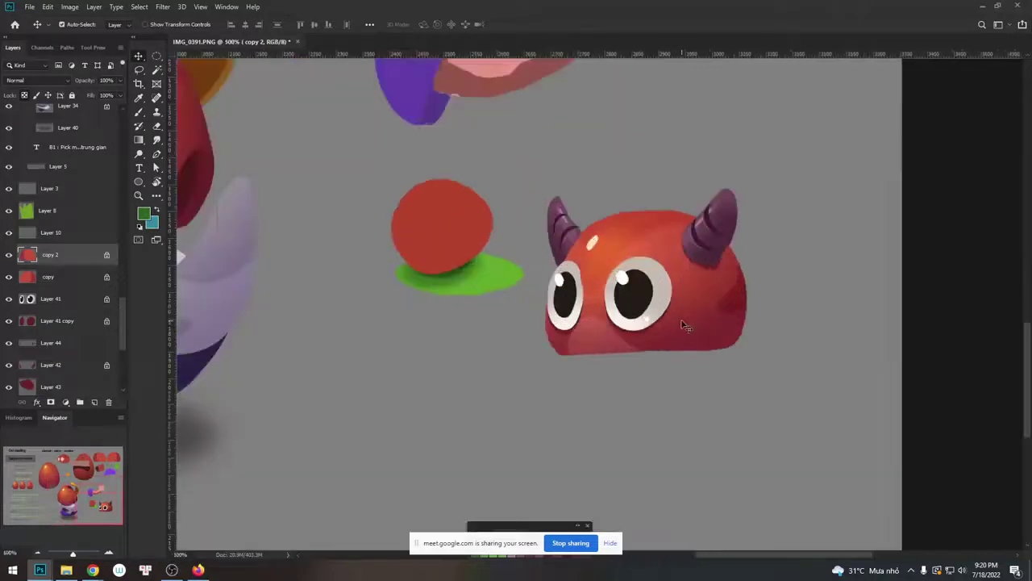
# Make the horn layer active without shifting the horns and choose the solid round 40 px brush.
pyautogui.moveTo(783, 303); pyautogui.dragTo(800, 283)
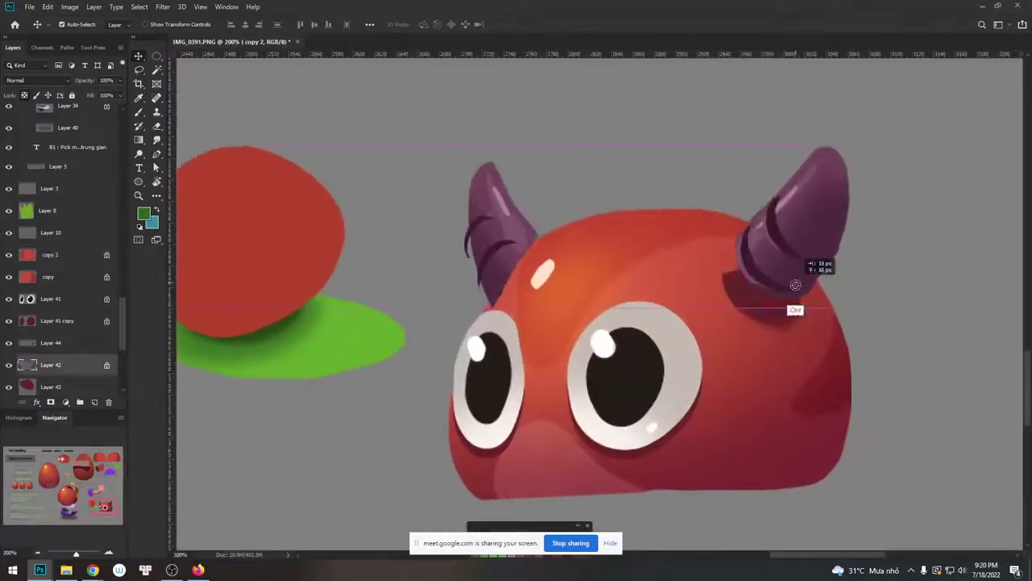
pyautogui.hotkey('ctrl', 'z')
pyautogui.moveTo(722, 348); pyautogui.dragTo(658, 332)
pyautogui.press('b')
pyautogui.rightClick(698, 291)
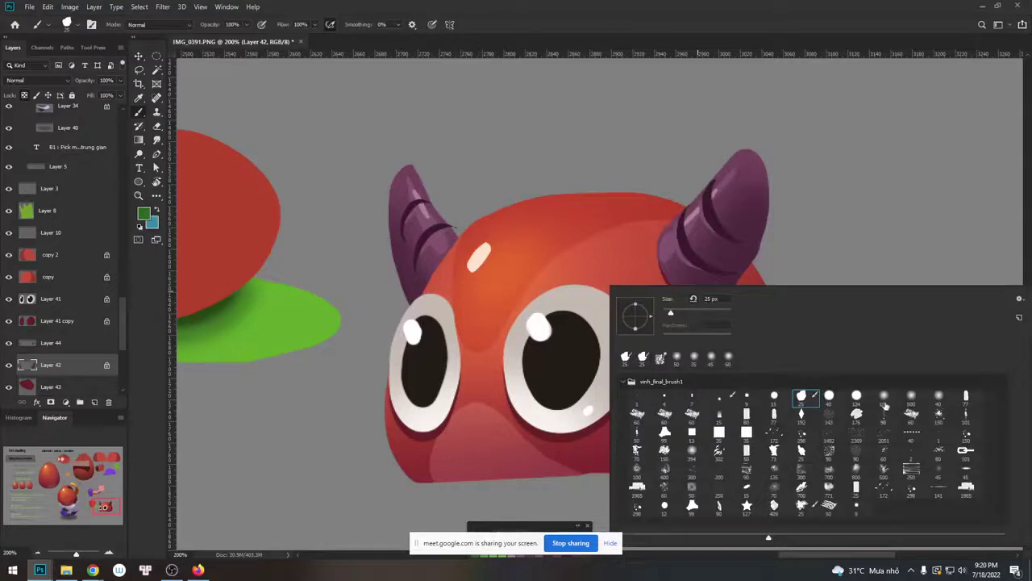
pyautogui.doubleClick(830, 398)
# Sample the body's red below the near horn and shift the foreground colour to a crimson pink.
pyautogui.keyDown('alt'); pyautogui.click(709, 342); pyautogui.keyUp('alt')
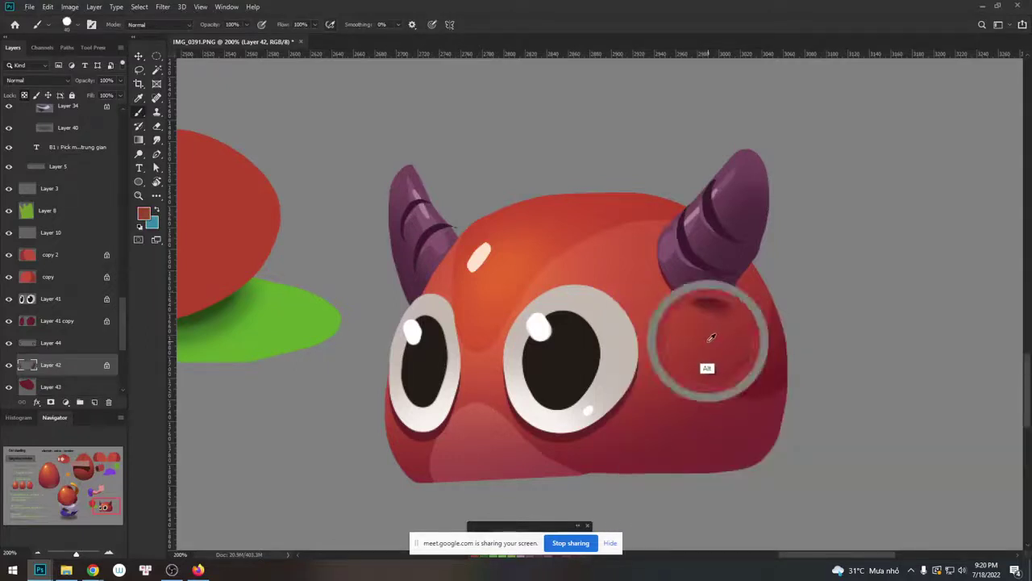
pyautogui.press('n')
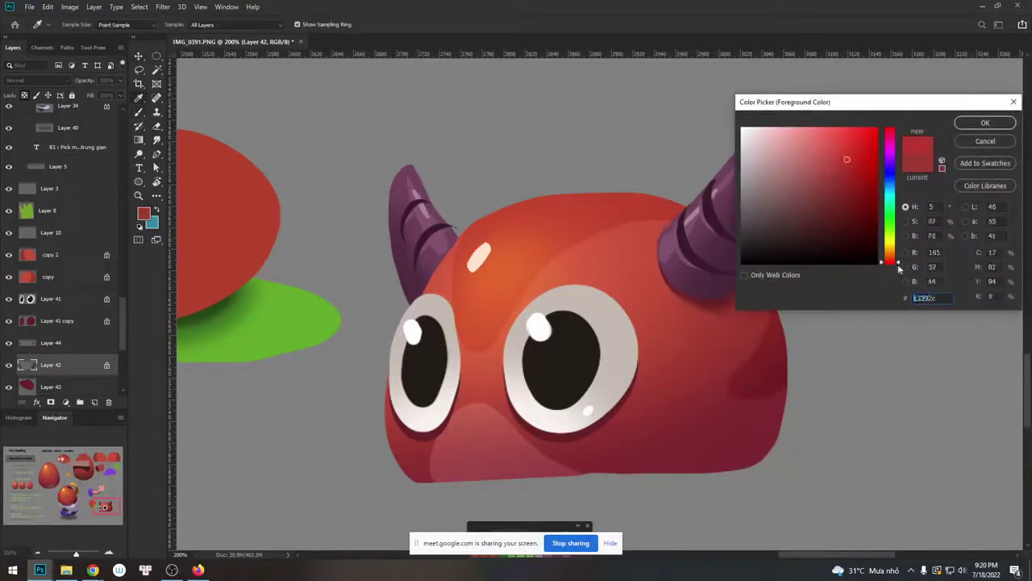
pyautogui.press('Return')
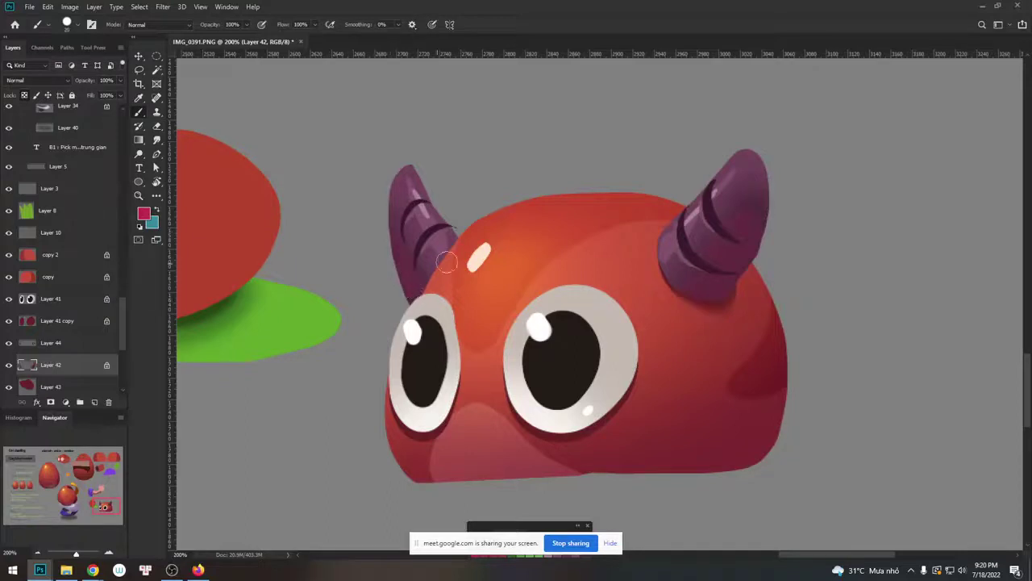
# Brush and smudge crimson reflected light from the body onto the lower parts of both purple horns.
pyautogui.press('r')
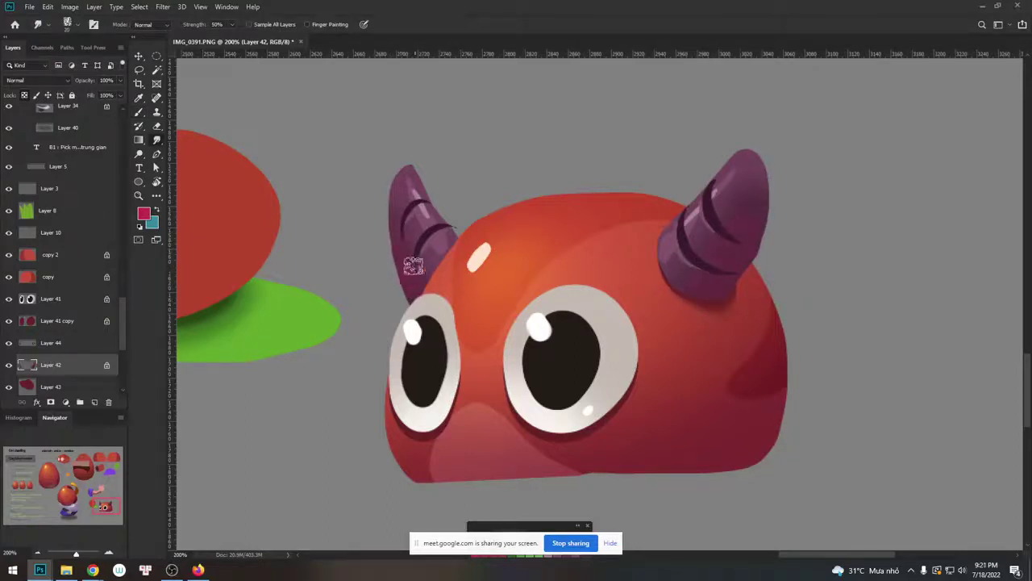
pyautogui.press('b')
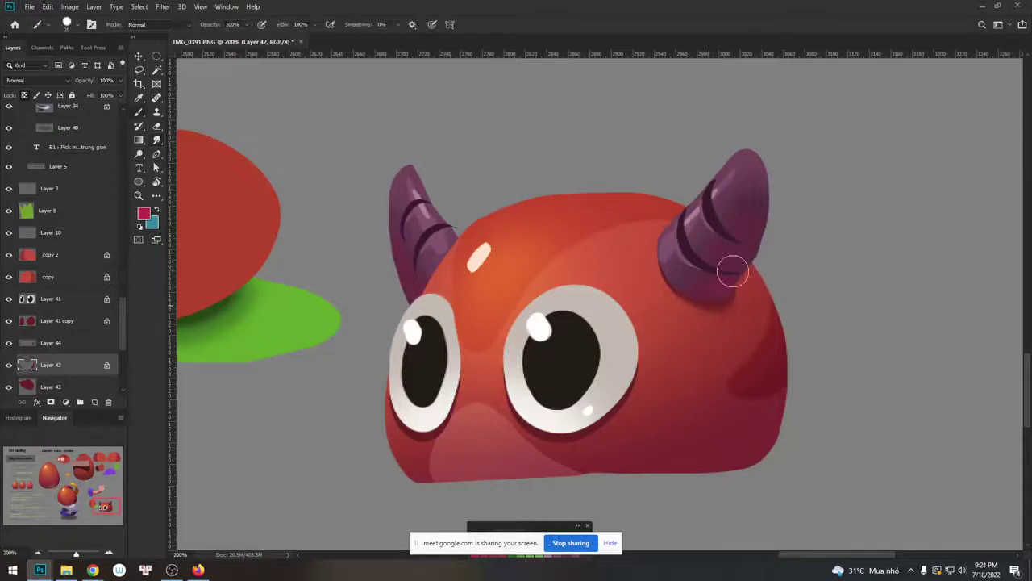
pyautogui.press('r')
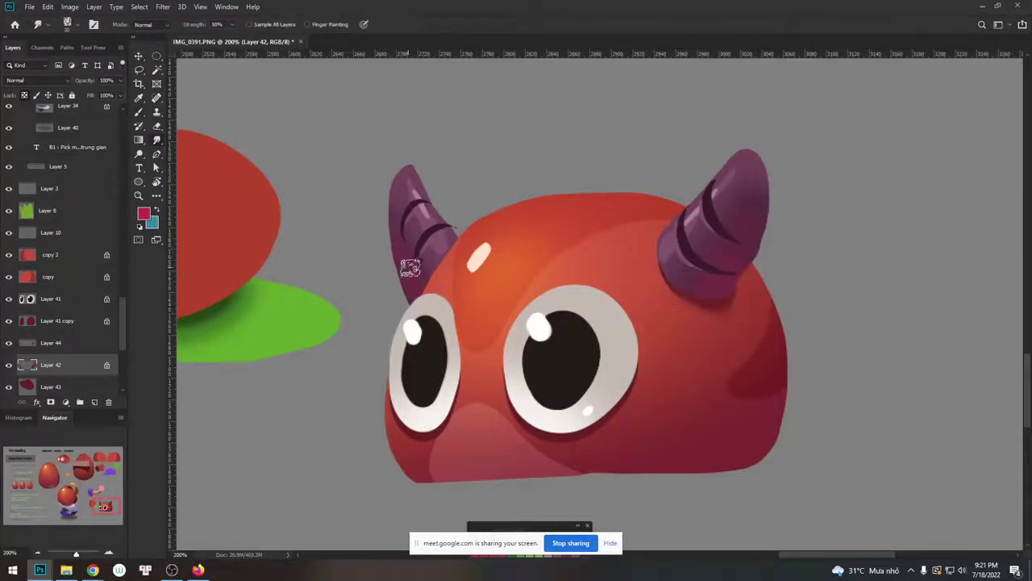
pyautogui.press('b')
pyautogui.press('r')
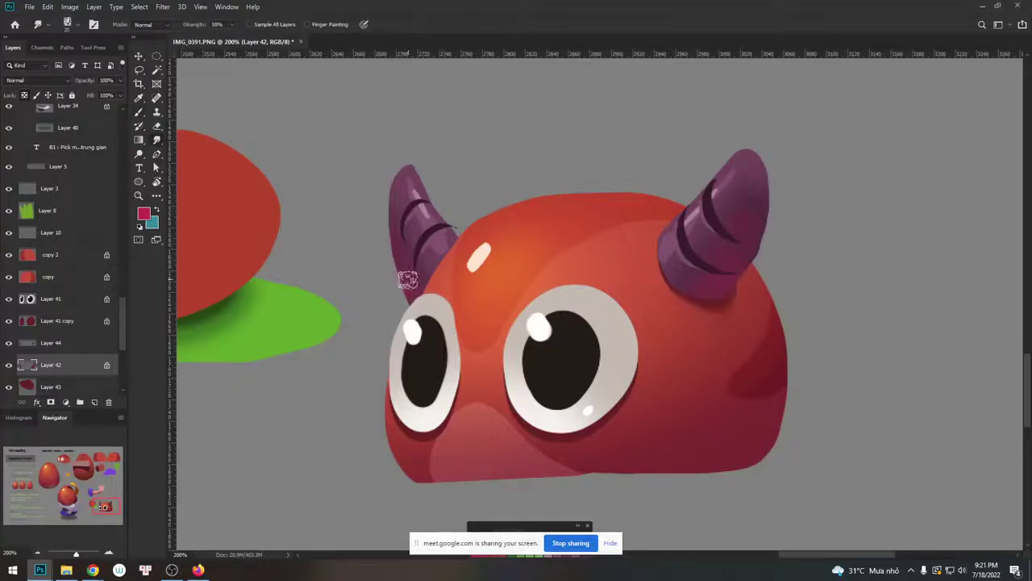